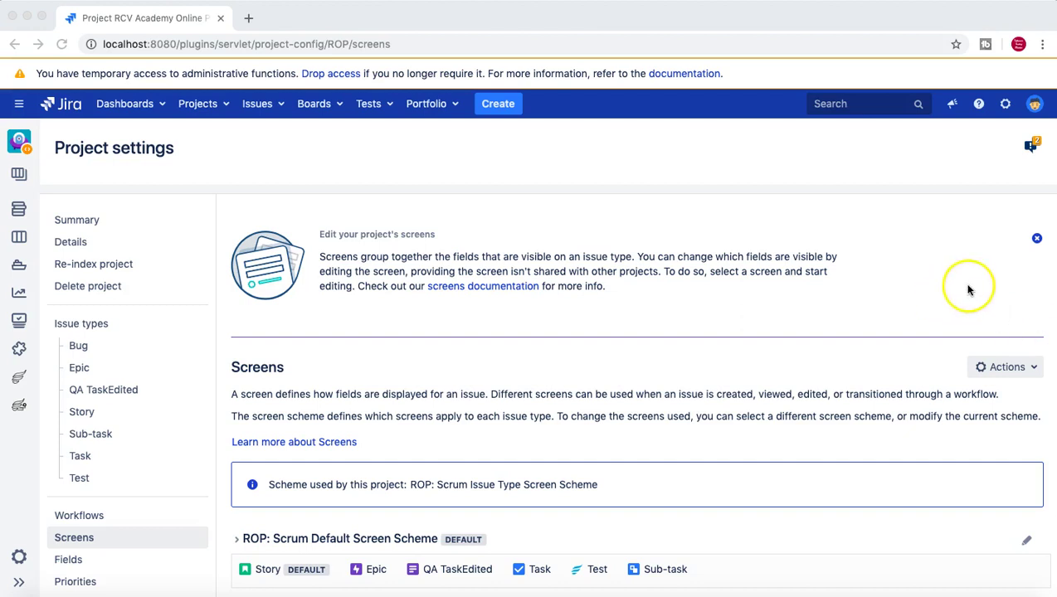
# Open the admin View Screens list and scroll to the ROP: Bug Screen New row
pyautogui.scroll(-2, 968, 283)
pyautogui.scroll(2, 967, 283)
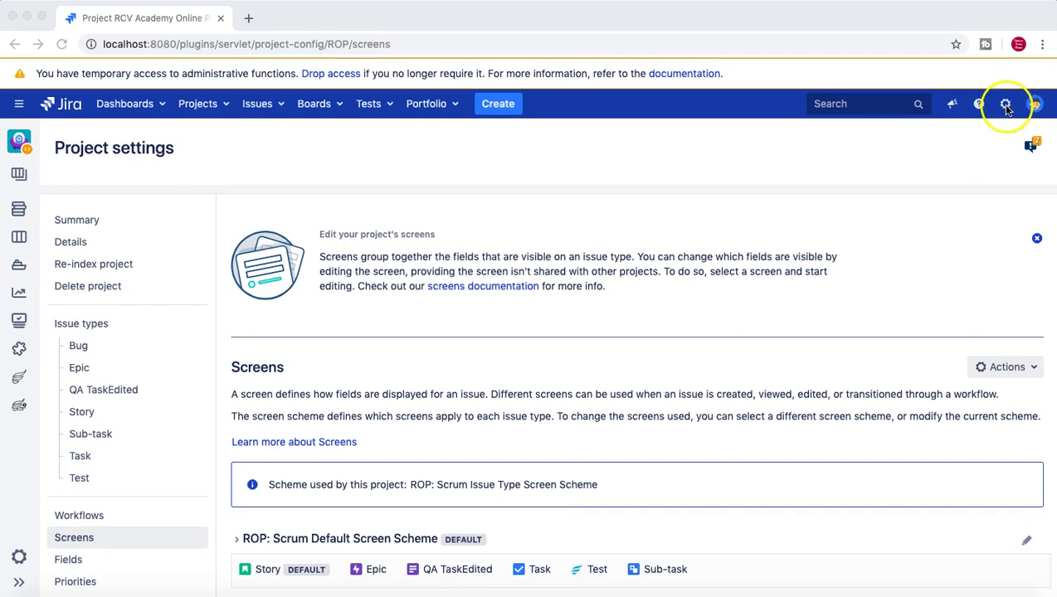
pyautogui.click(1006, 109)
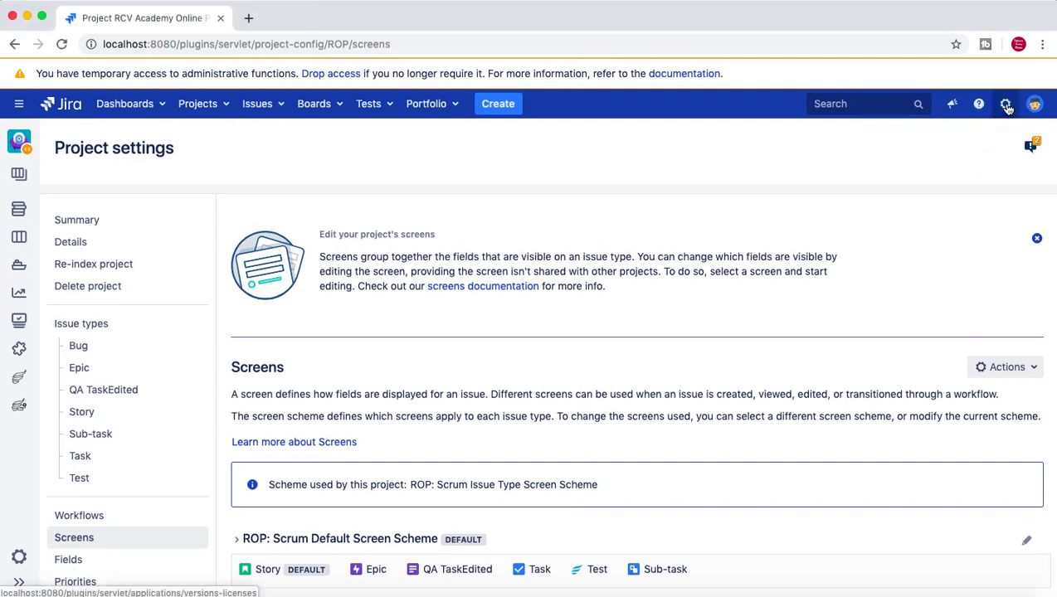
pyautogui.click(1006, 108)
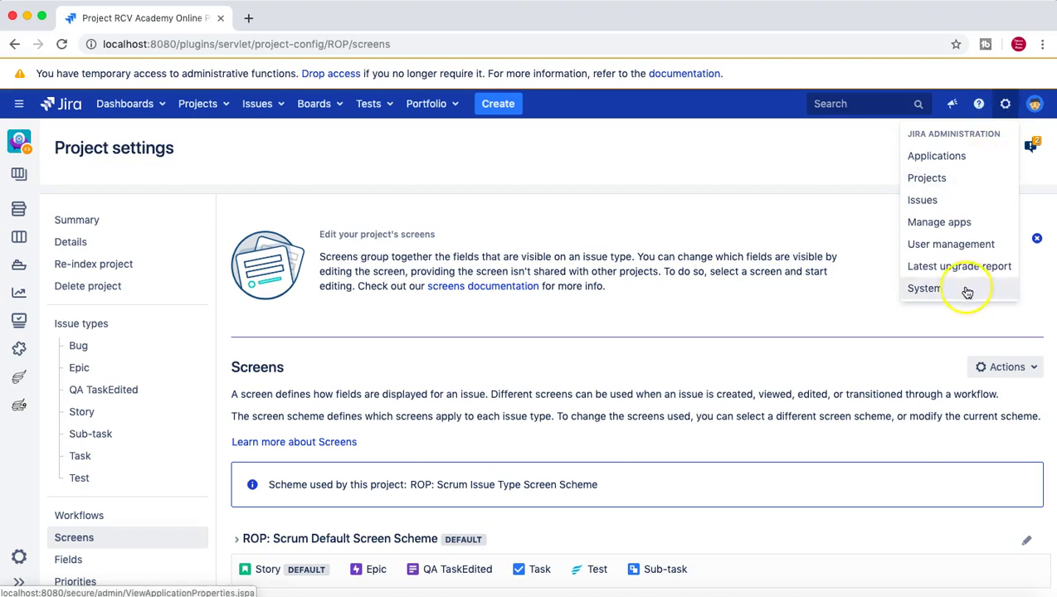
pyautogui.click(945, 203)
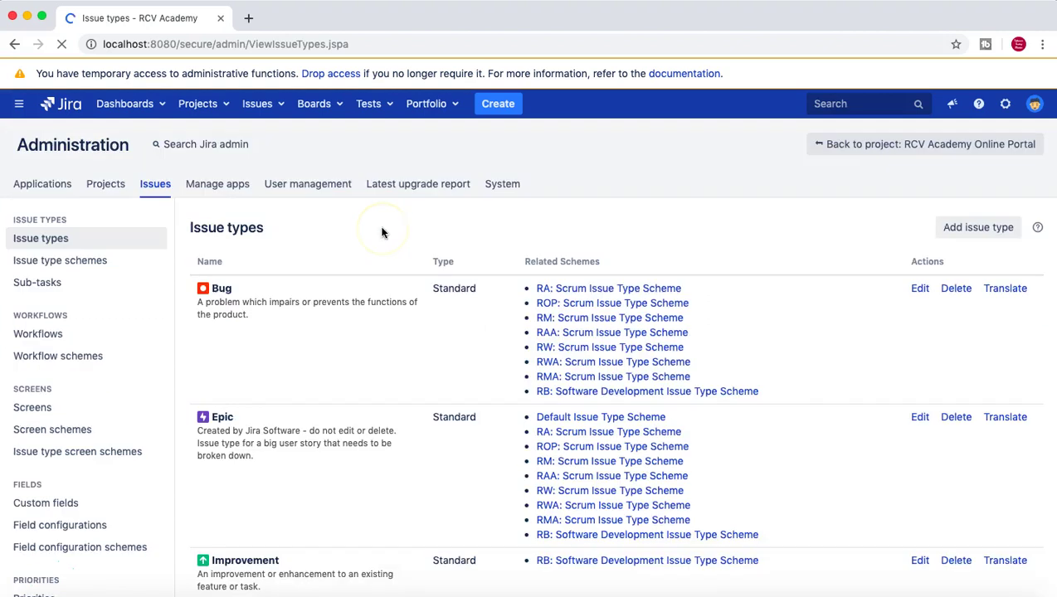
pyautogui.scroll(-1, 369, 440)
pyautogui.click(29, 365)
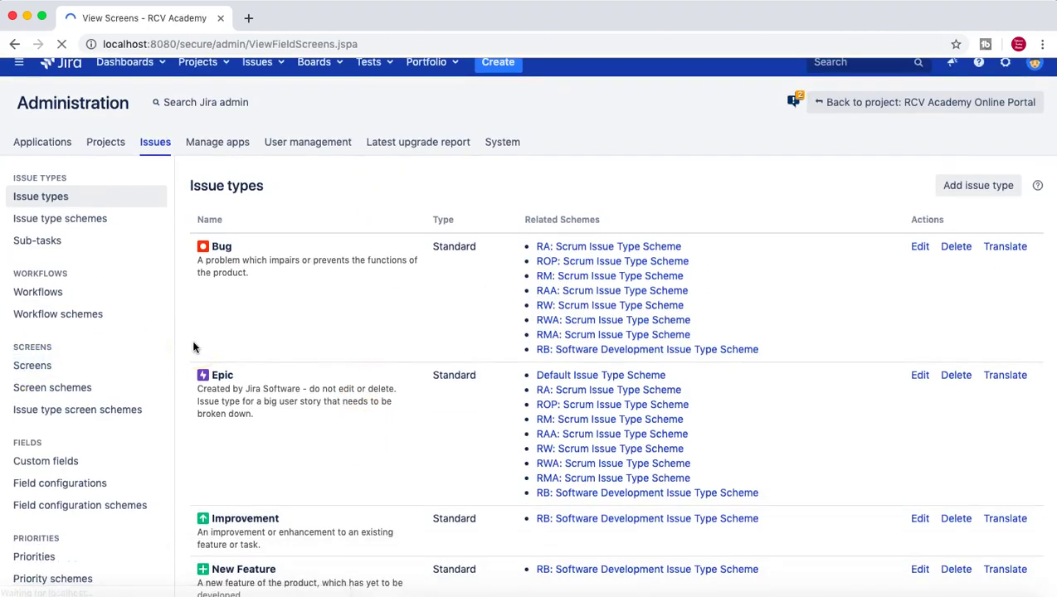
pyautogui.scroll(-10, 412, 424)
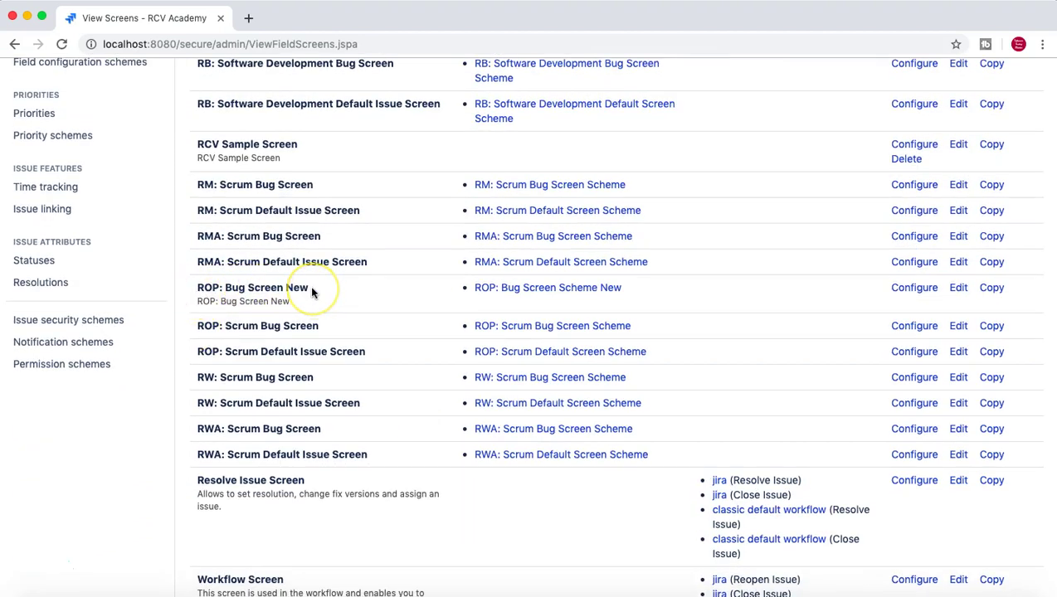
# Rename the ROP: Bug Screen New screen to 'ROP: New Bug Screen'
pyautogui.click(957, 288)
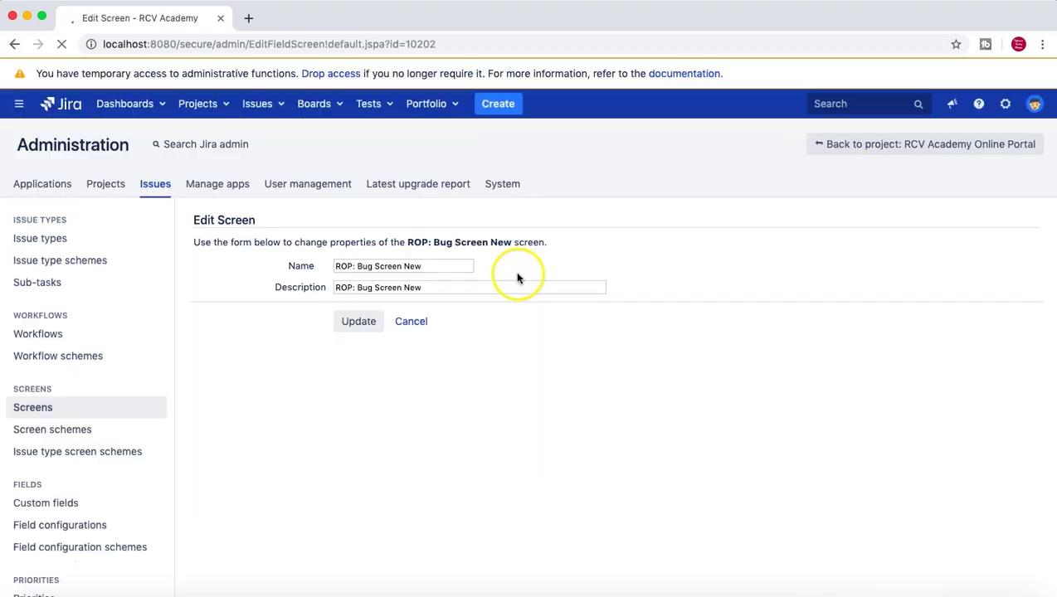
pyautogui.click(356, 266)
pyautogui.write('New')
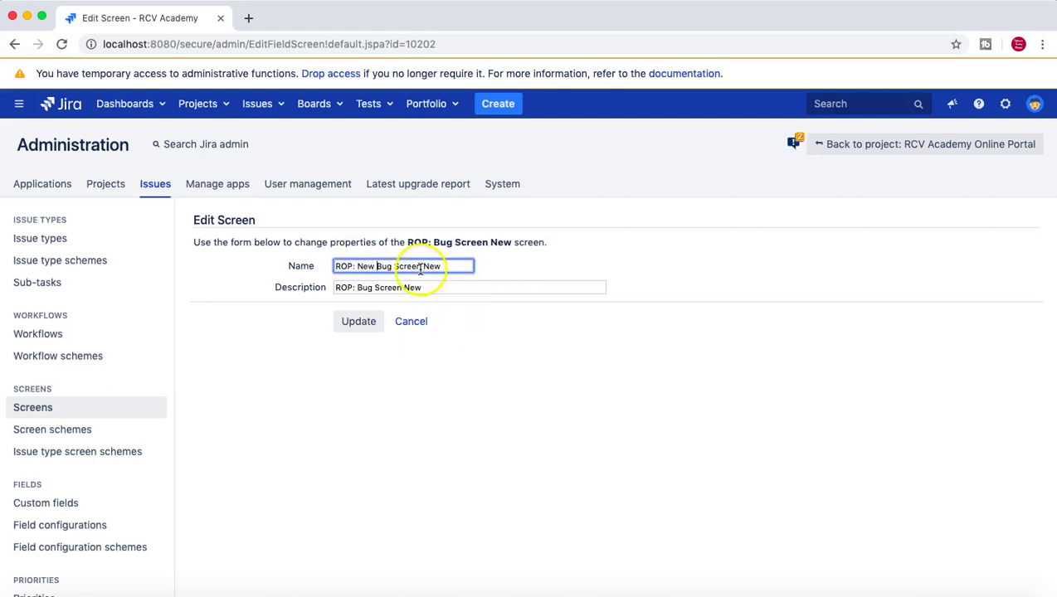
pyautogui.moveTo(422, 266); pyautogui.dragTo(467, 266)
pyautogui.press('BackSpace')
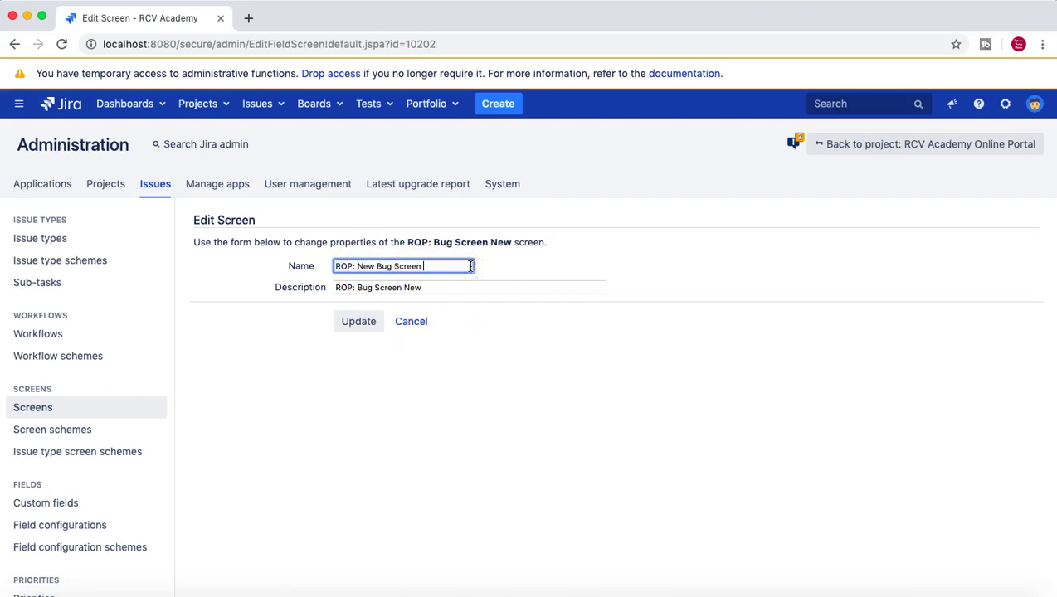
# Change the description to 'ROP: New Bug Screen' and save the screen
pyautogui.click(356, 287)
pyautogui.write('New')
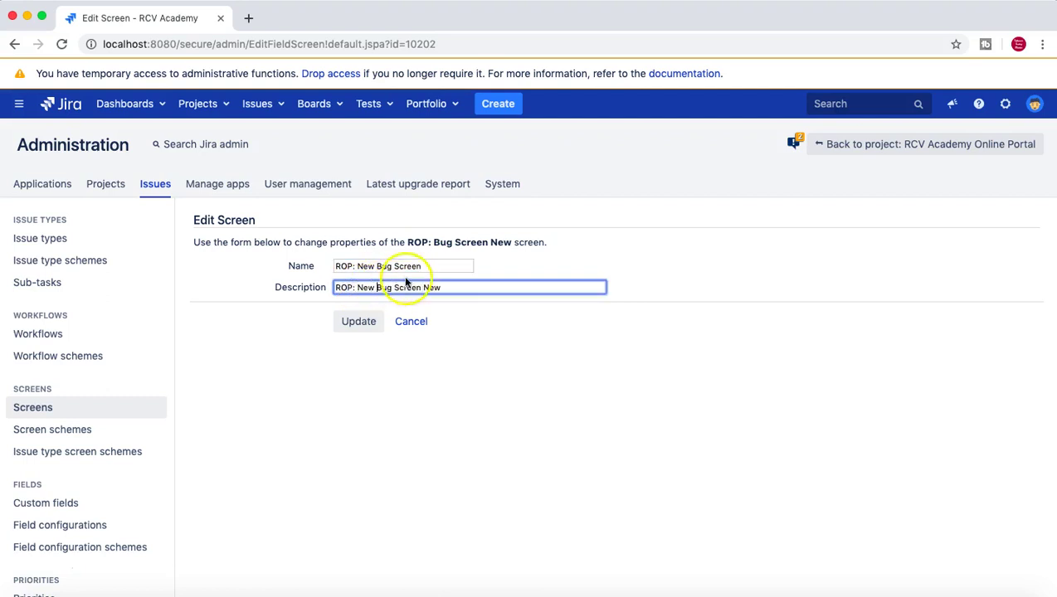
pyautogui.moveTo(424, 287); pyautogui.dragTo(505, 285)
pyautogui.press('BackSpace')
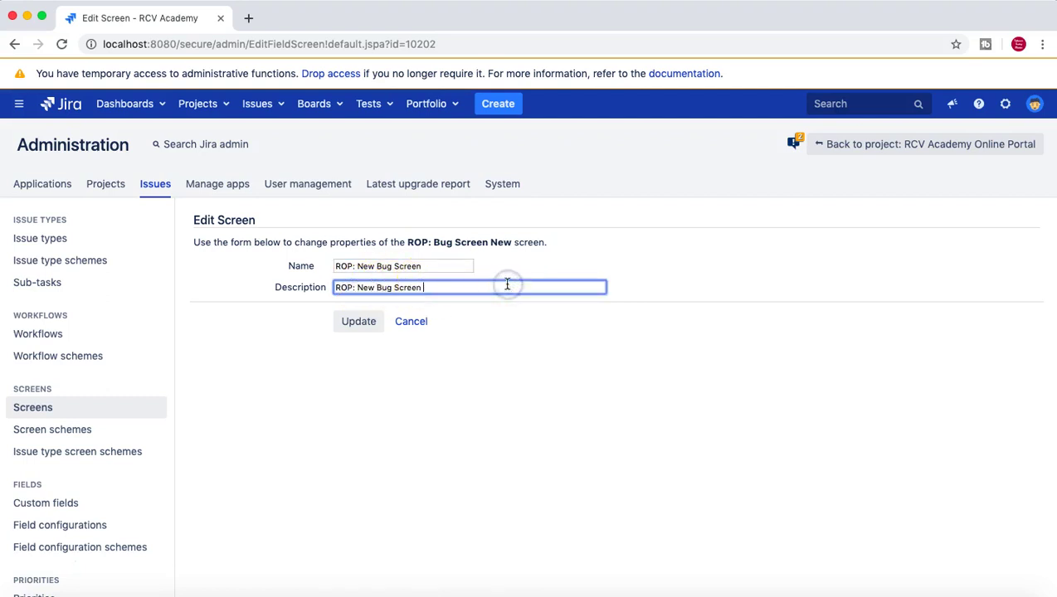
pyautogui.click(357, 322)
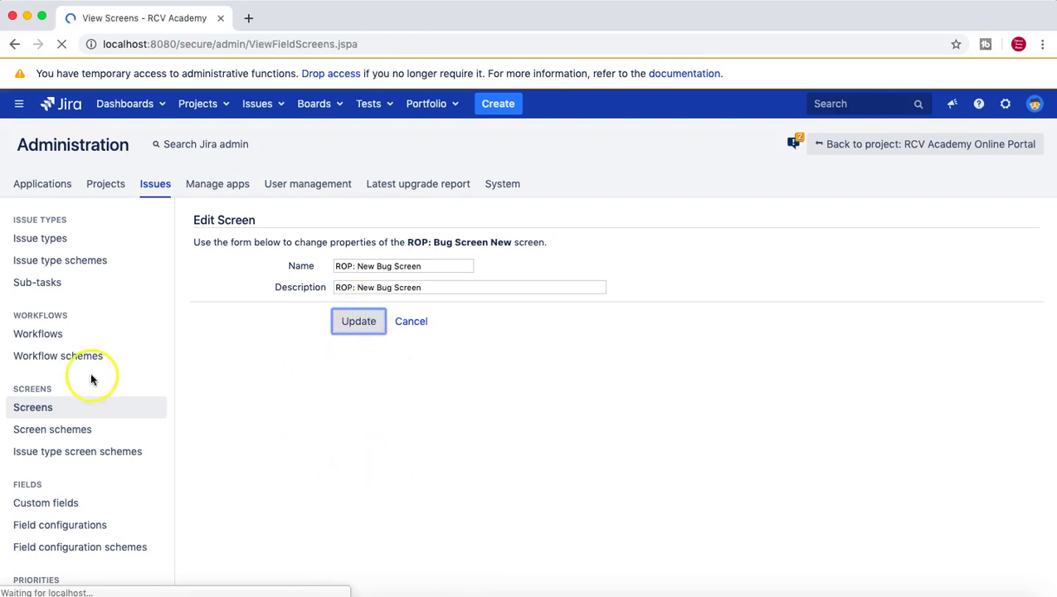
pyautogui.scroll(-10, 401, 405)
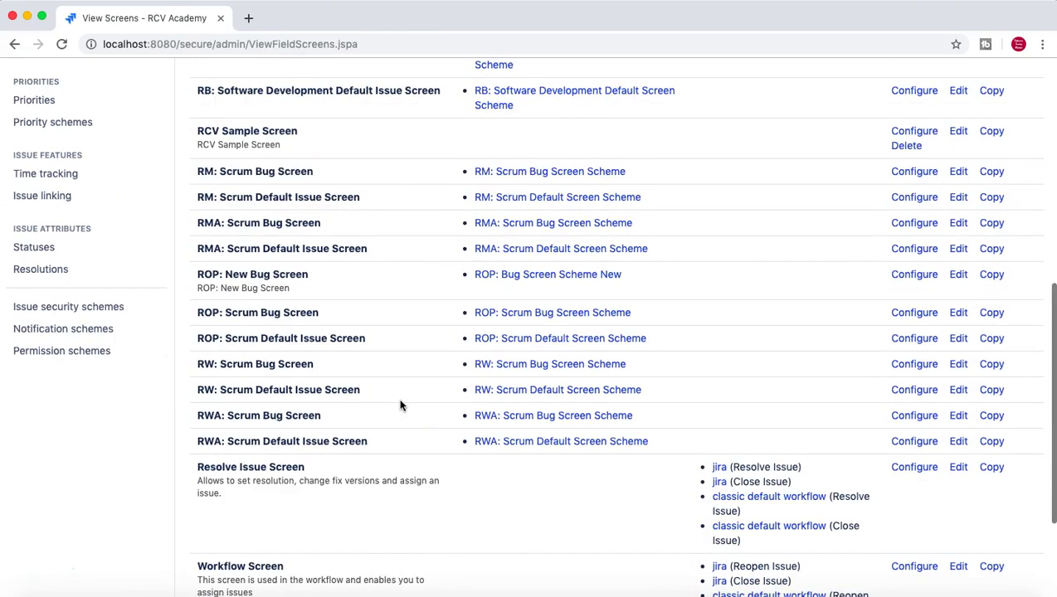
pyautogui.scroll(-2, 401, 406)
pyautogui.scroll(2, 401, 406)
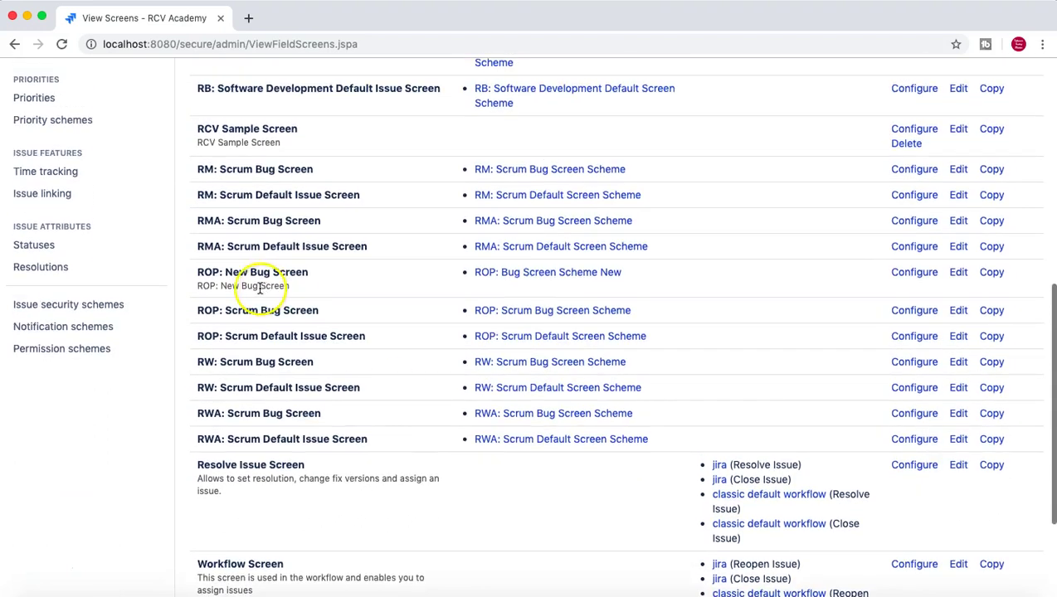
pyautogui.scroll(4, 317, 287)
pyautogui.scroll(2, 71, 229)
# Show the Screen Schemes list scrolled to ROP: Bug Screen Scheme New
pyautogui.click(83, 165)
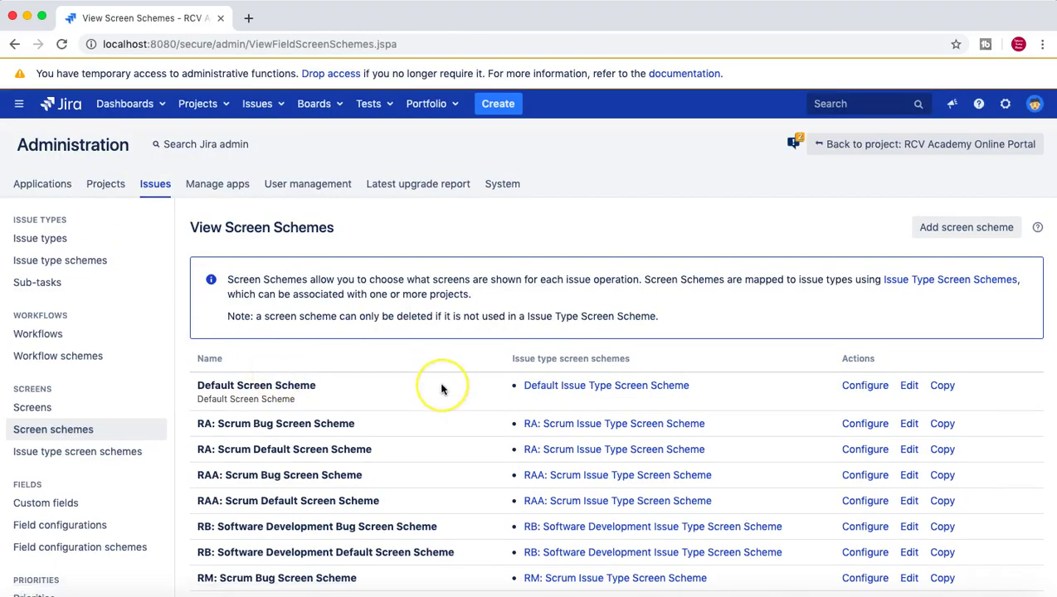
pyautogui.scroll(-3, 441, 390)
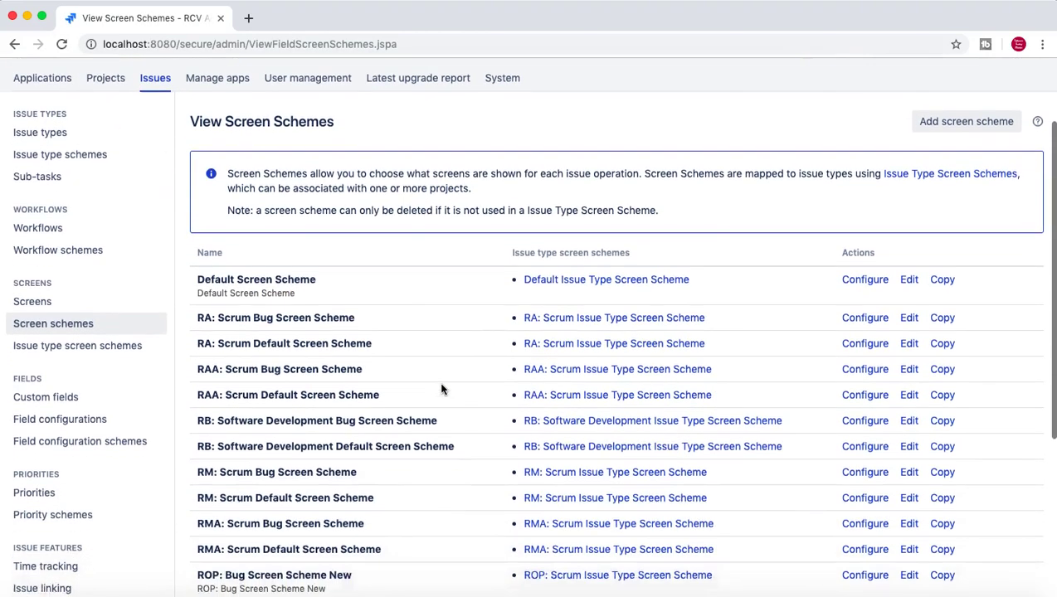
pyautogui.scroll(-2, 442, 389)
pyautogui.scroll(2, 442, 389)
pyautogui.scroll(-2, 441, 389)
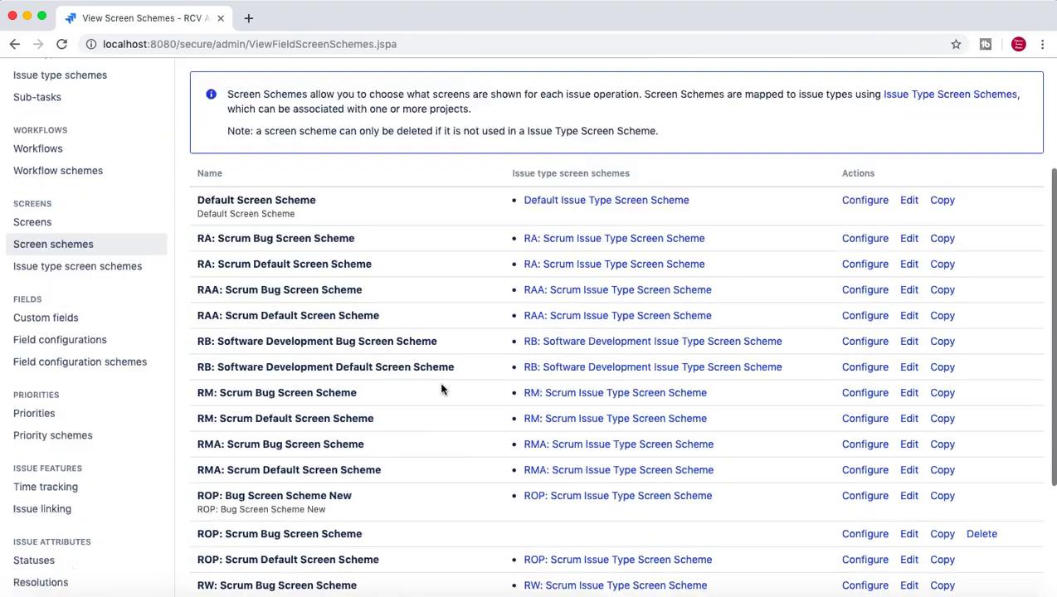
pyautogui.scroll(-1, 442, 389)
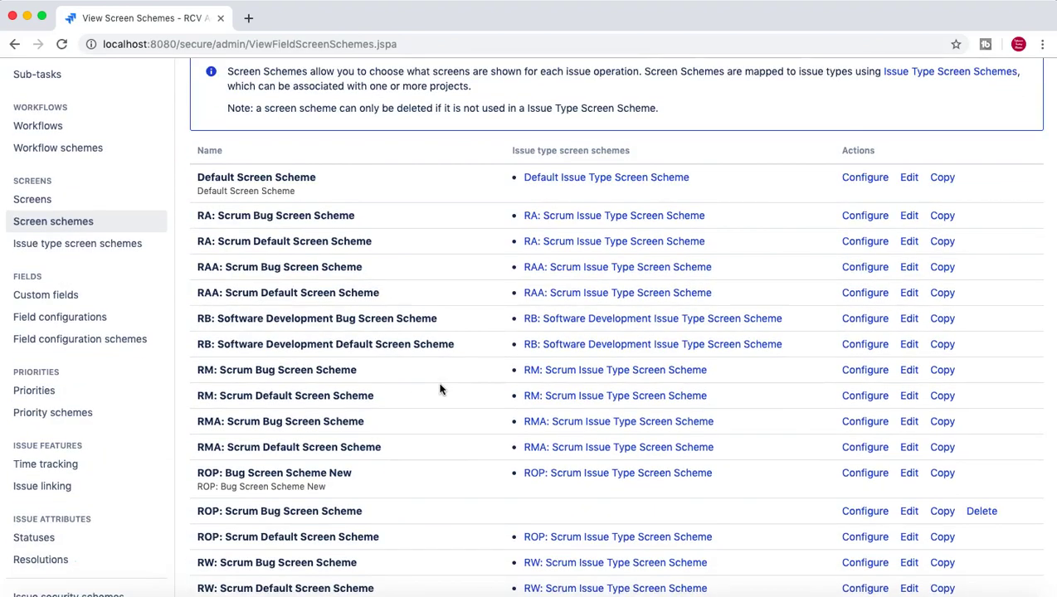
pyautogui.scroll(-3, 384, 445)
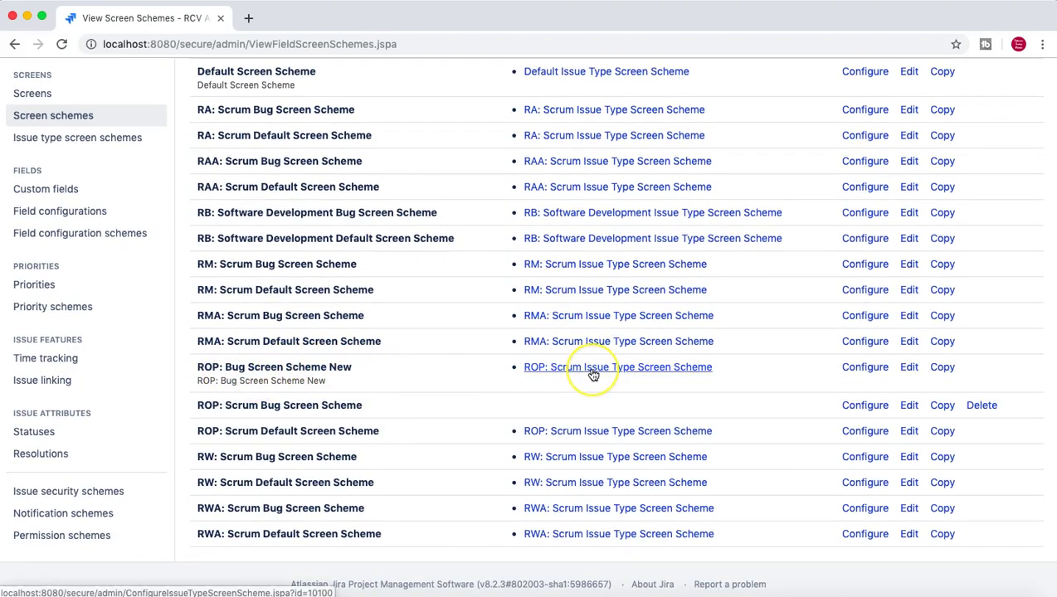
# Configure ROP: Bug Screen Scheme New, whose Default operation uses ROP: New Bug Screen
pyautogui.click(860, 369)
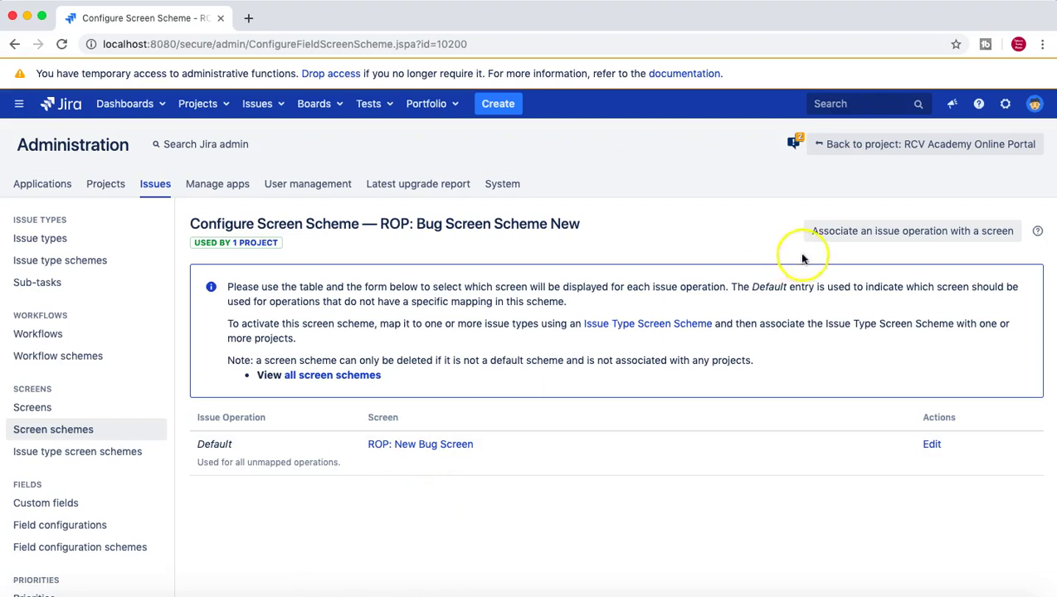
# Associate the Edit Issue operation with ROP: New Bug Screen in this scheme
pyautogui.click(855, 233)
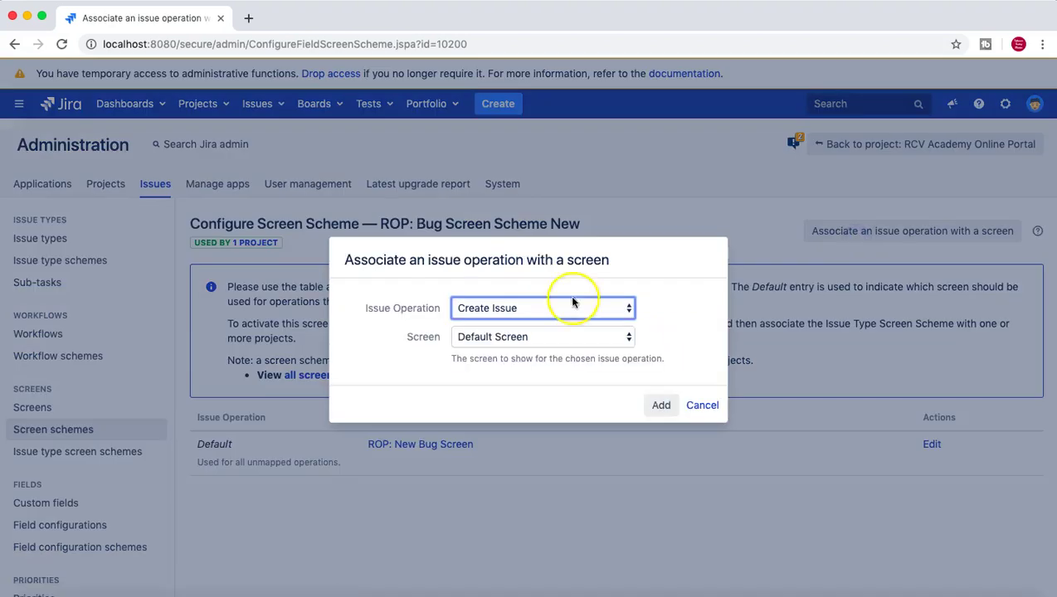
pyautogui.click(531, 306)
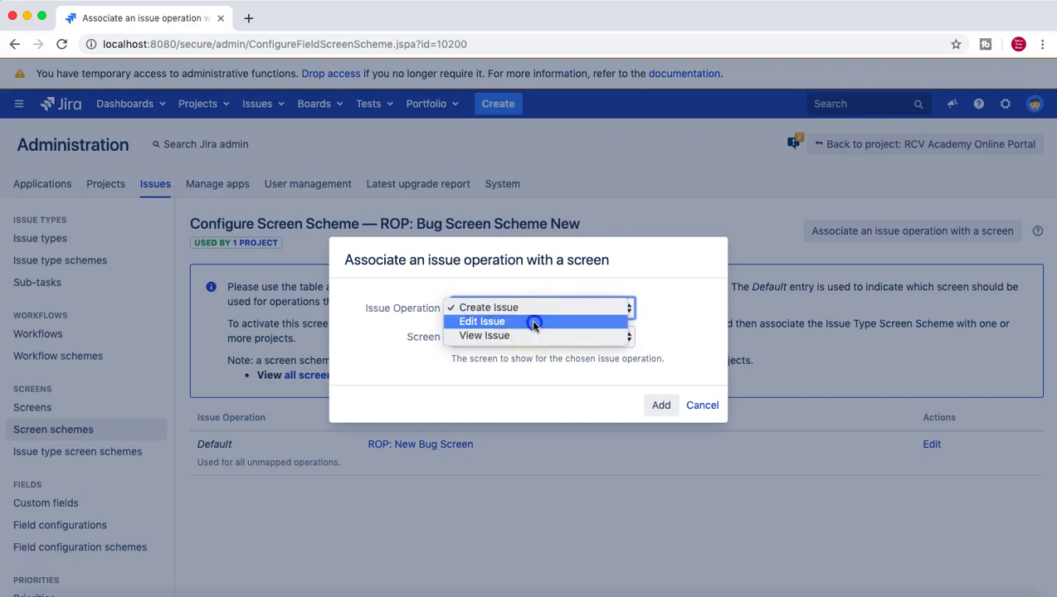
pyautogui.click(535, 326)
pyautogui.click(526, 342)
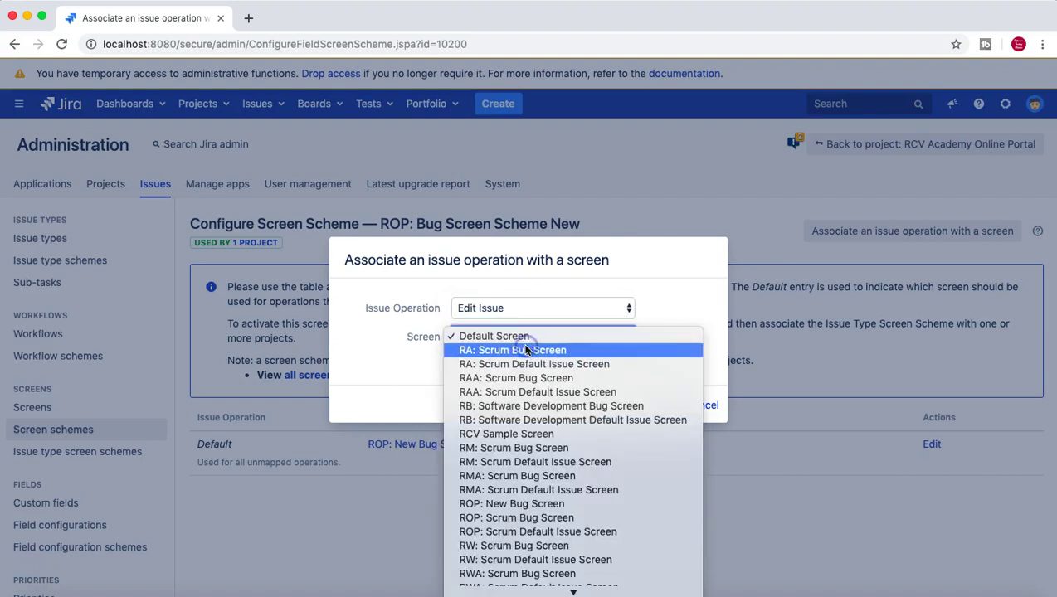
pyautogui.click(526, 503)
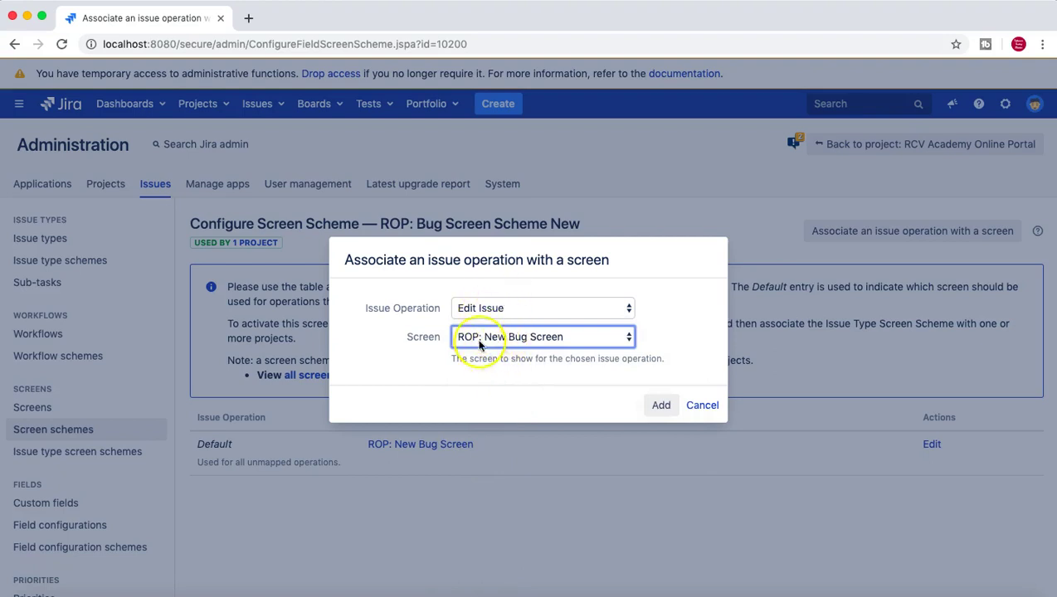
pyautogui.click(661, 405)
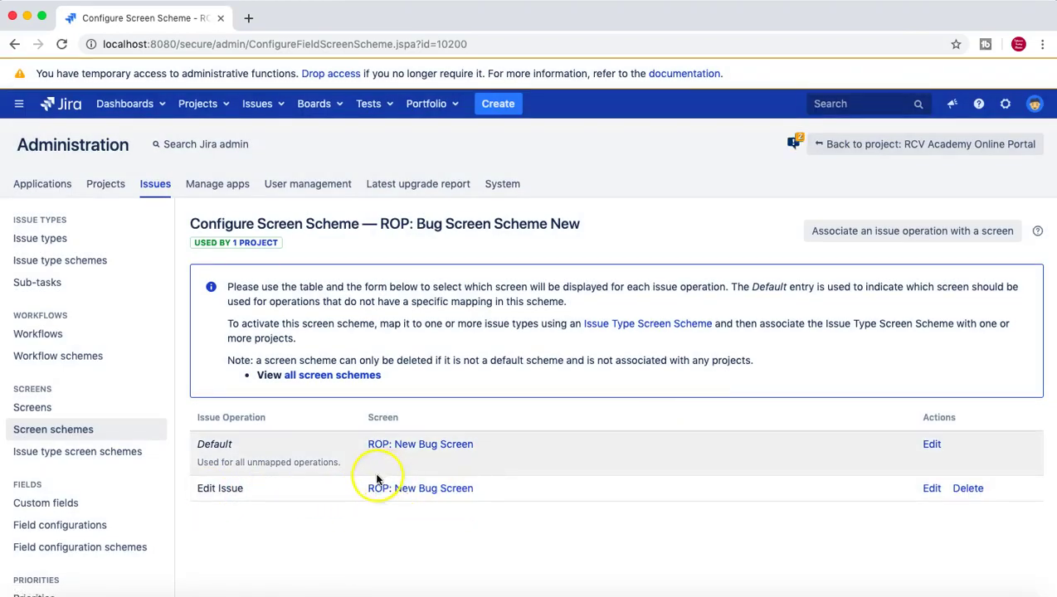
pyautogui.scroll(-1, 323, 514)
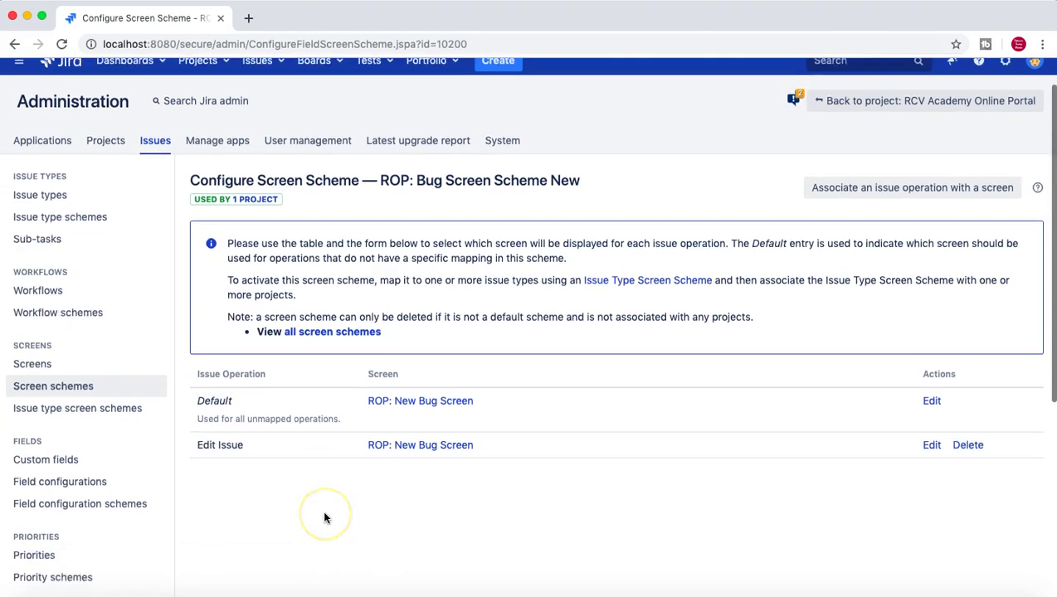
# Go to Issue type screen schemes and configure ROP: Scrum Issue Type Screen Scheme
pyautogui.click(110, 412)
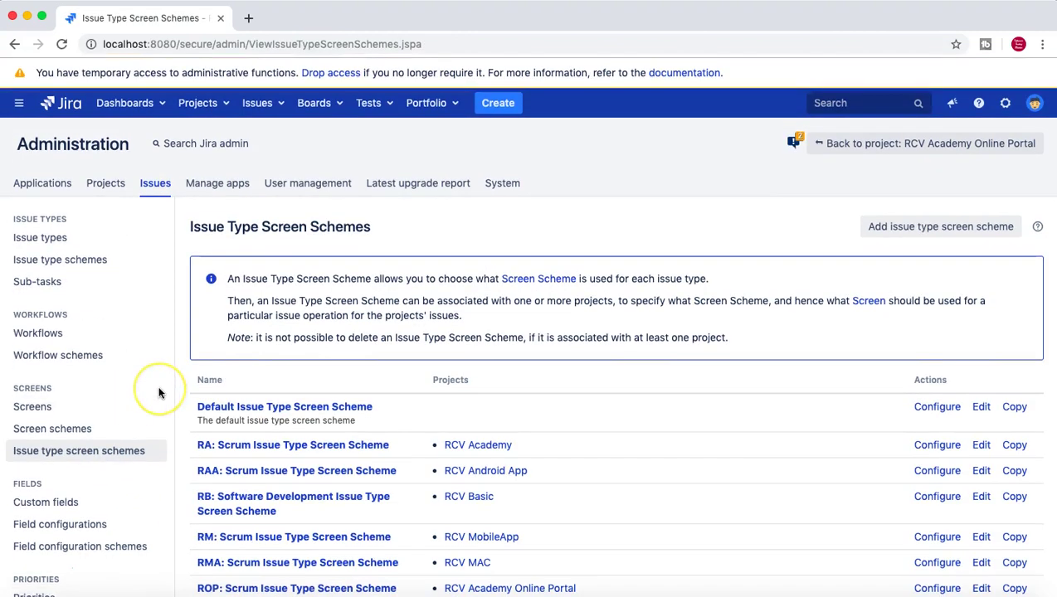
pyautogui.scroll(-2, 158, 394)
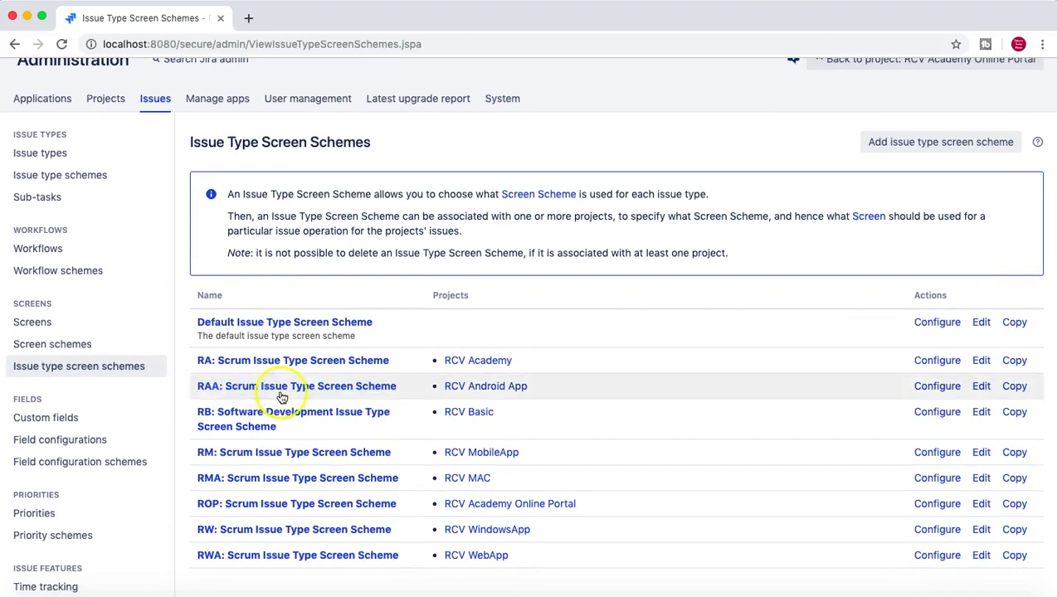
pyautogui.scroll(1, 286, 449)
pyautogui.scroll(-2, 286, 449)
pyautogui.scroll(2, 286, 449)
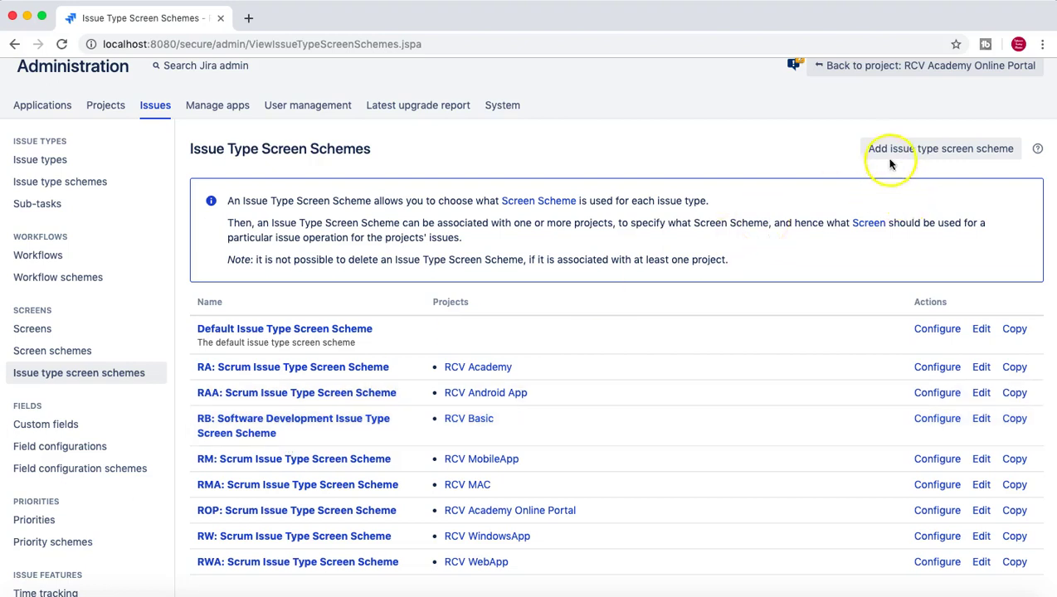
pyautogui.scroll(-3, 672, 419)
pyautogui.scroll(1, 672, 419)
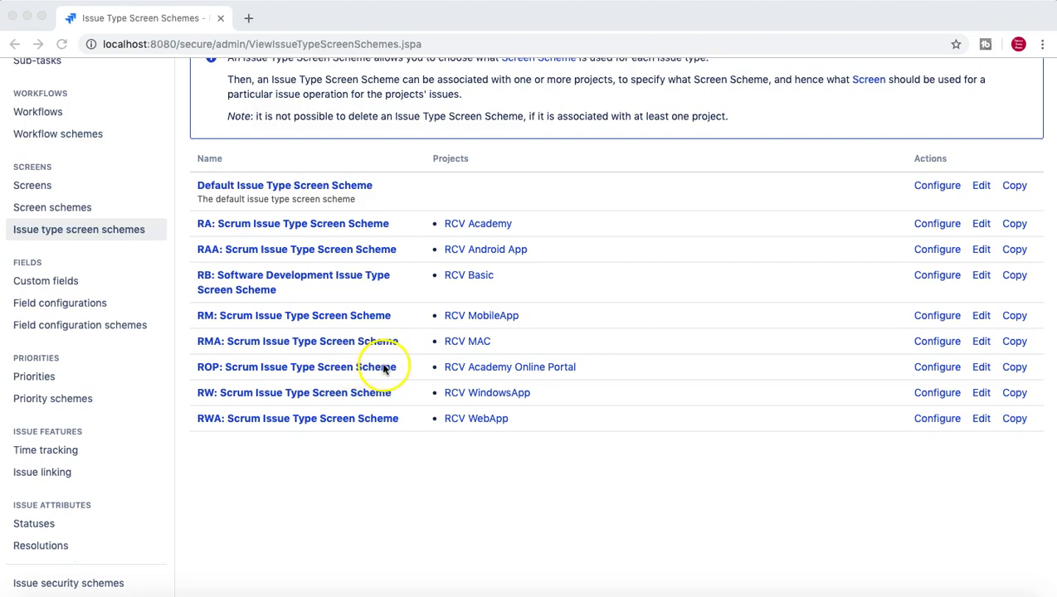
pyautogui.scroll(1, 383, 369)
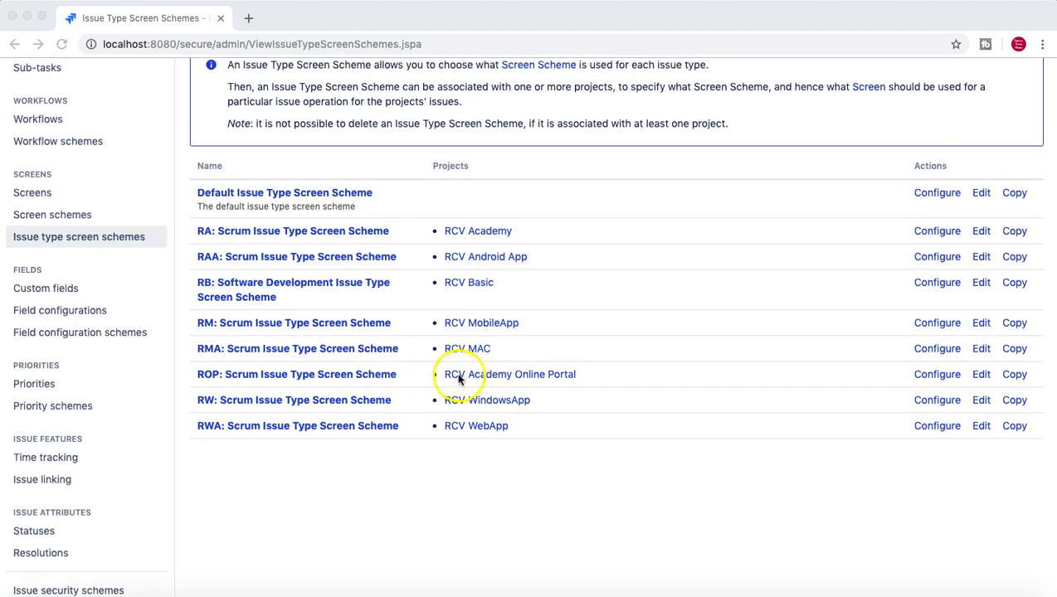
pyautogui.scroll(2, 689, 388)
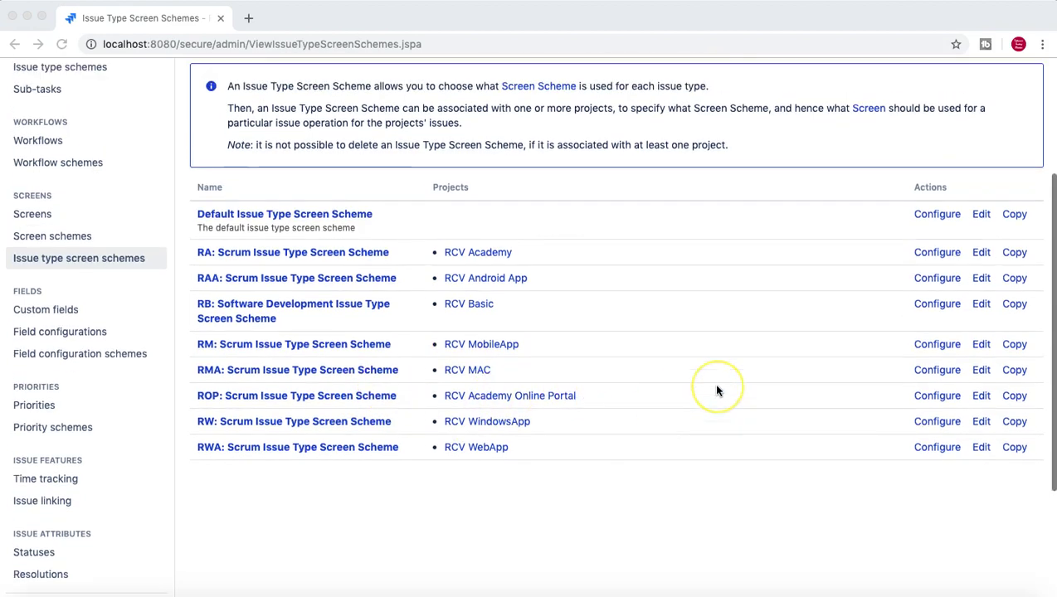
pyautogui.click(942, 399)
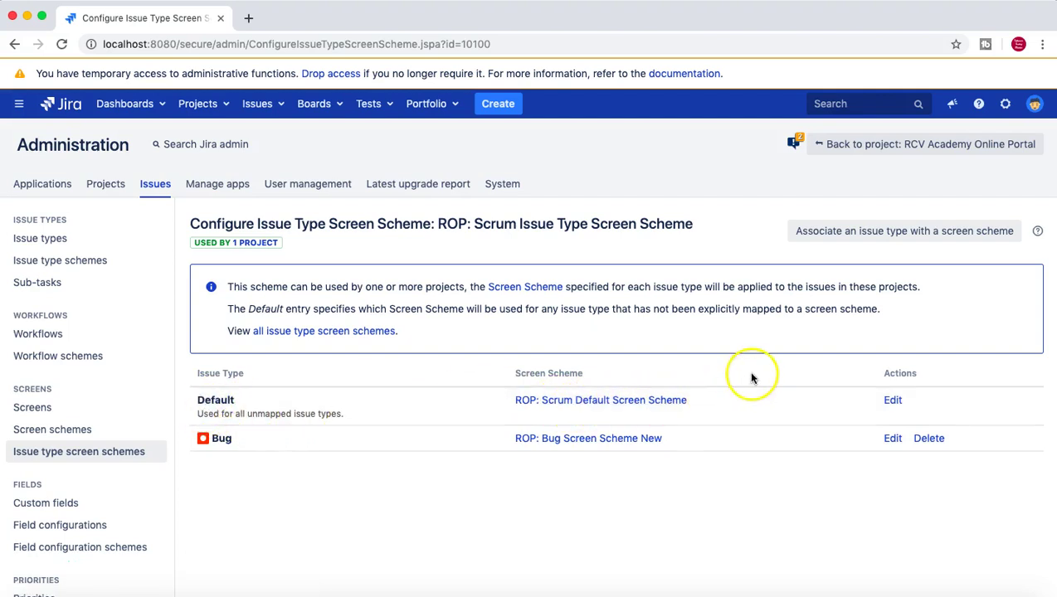
# Add a mapping of the Epic issue type to ROP: Bug Screen Scheme New
pyautogui.click(873, 238)
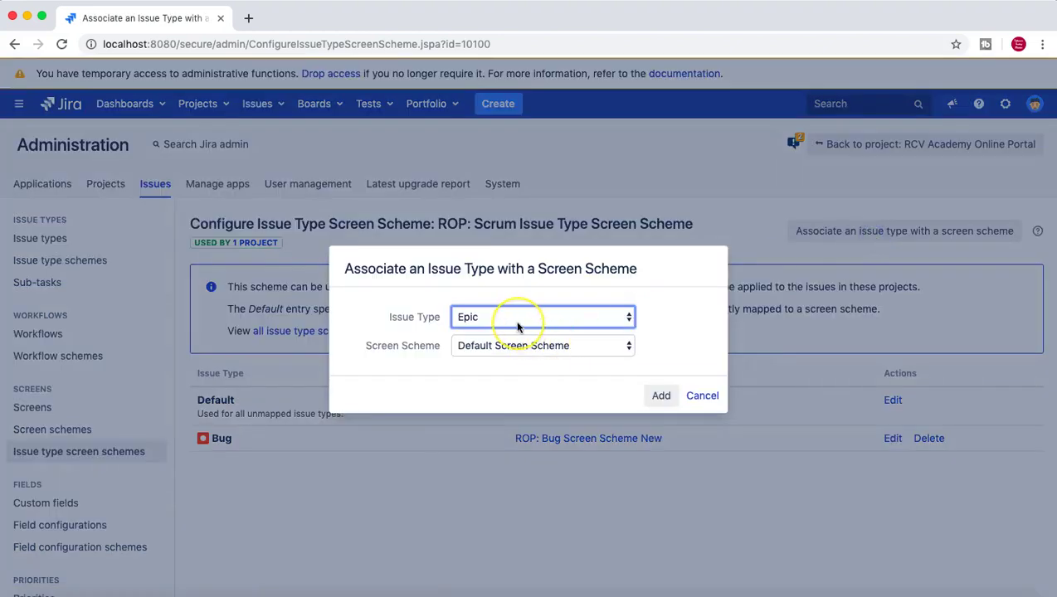
pyautogui.click(537, 347)
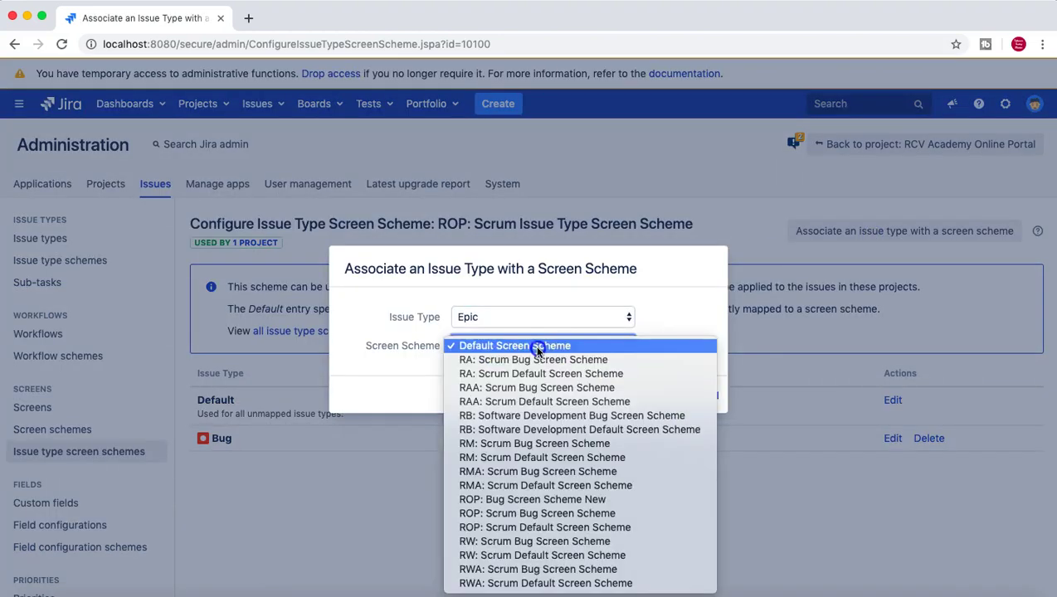
pyautogui.click(551, 501)
pyautogui.click(661, 395)
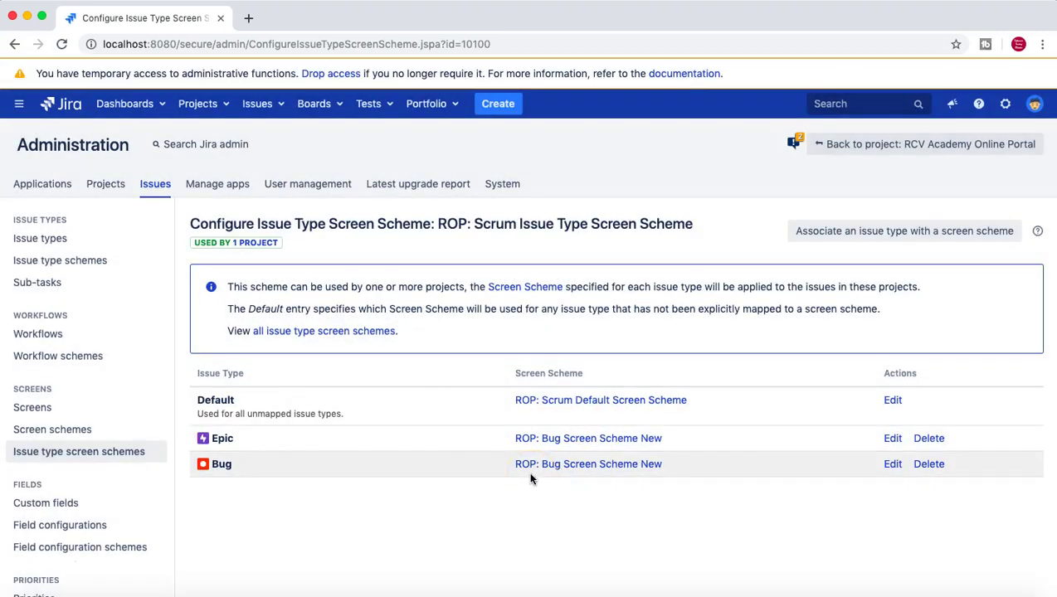
pyautogui.click(535, 441)
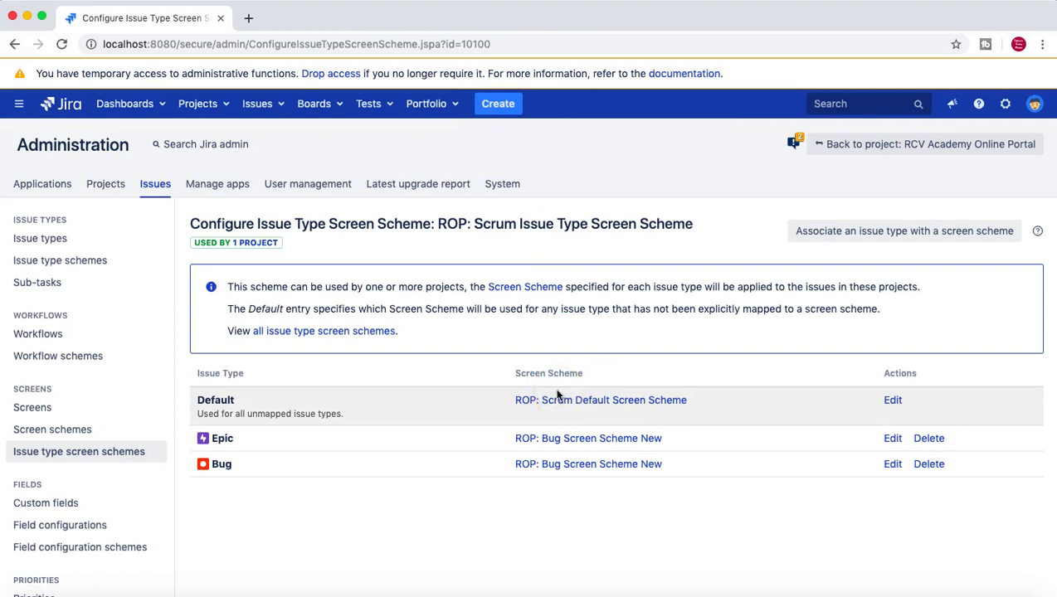
# Start creating a new Epic issue in RCV Academy Online Portal
pyautogui.click(500, 104)
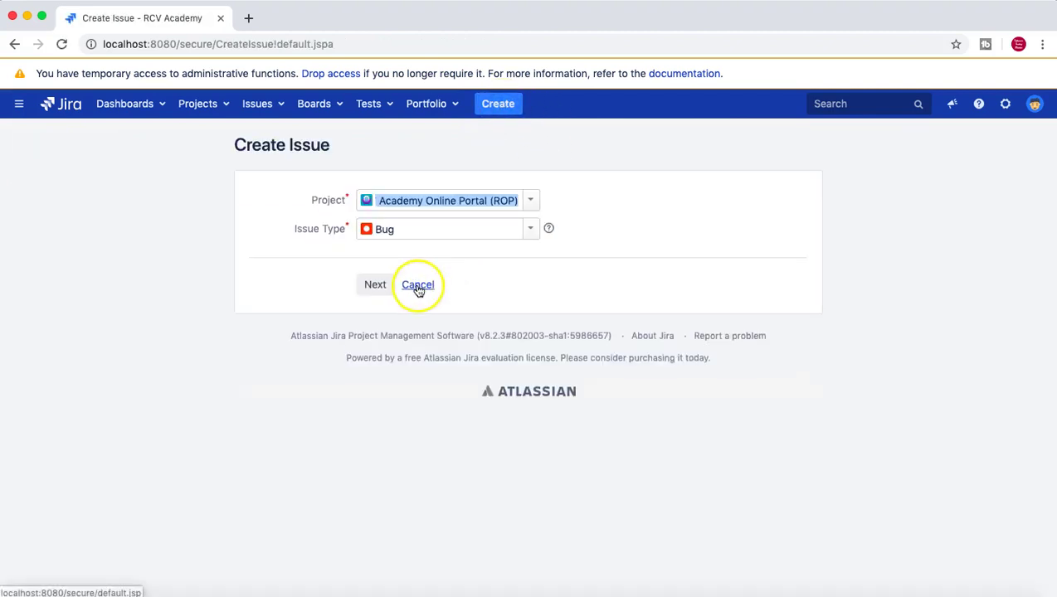
pyautogui.click(531, 232)
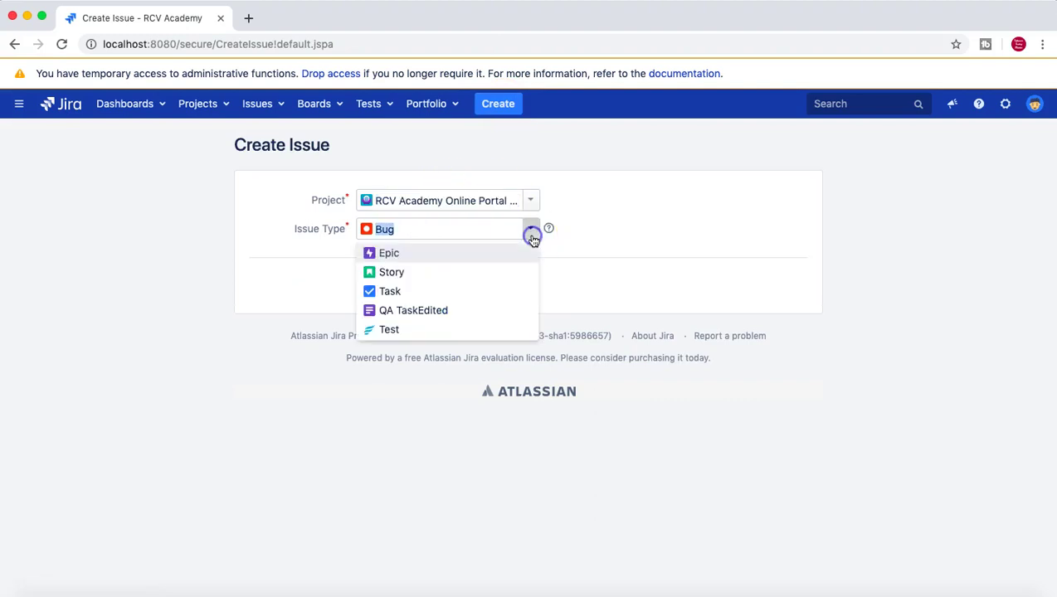
pyautogui.click(410, 252)
pyautogui.click(375, 284)
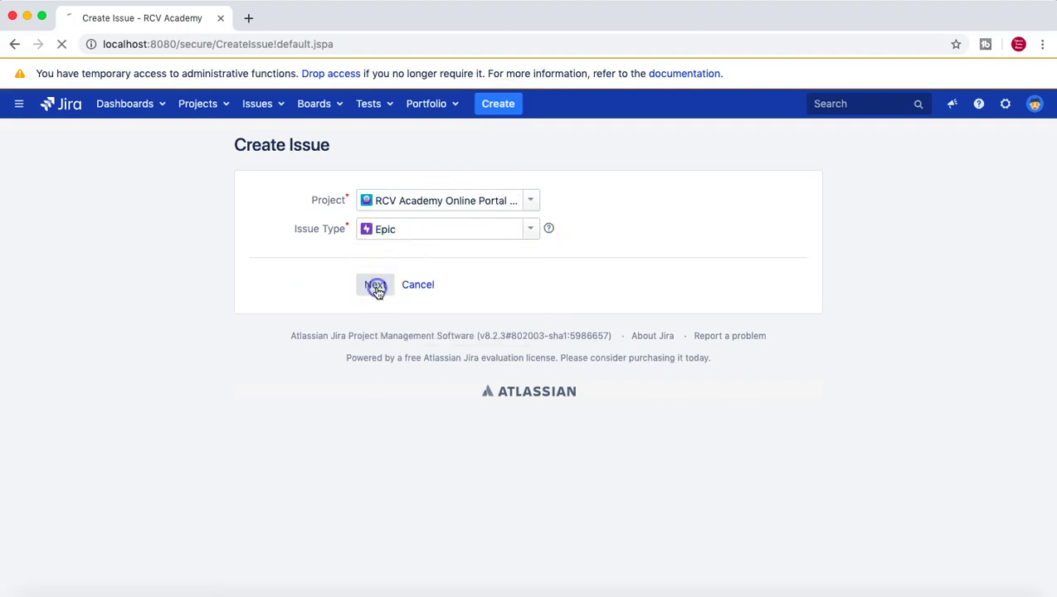
# Review the Epic form's bug screen fields, then cancel without creating the issue
pyautogui.scroll(-5, 571, 390)
pyautogui.scroll(2, 571, 390)
pyautogui.scroll(3, 571, 392)
pyautogui.scroll(-5, 571, 392)
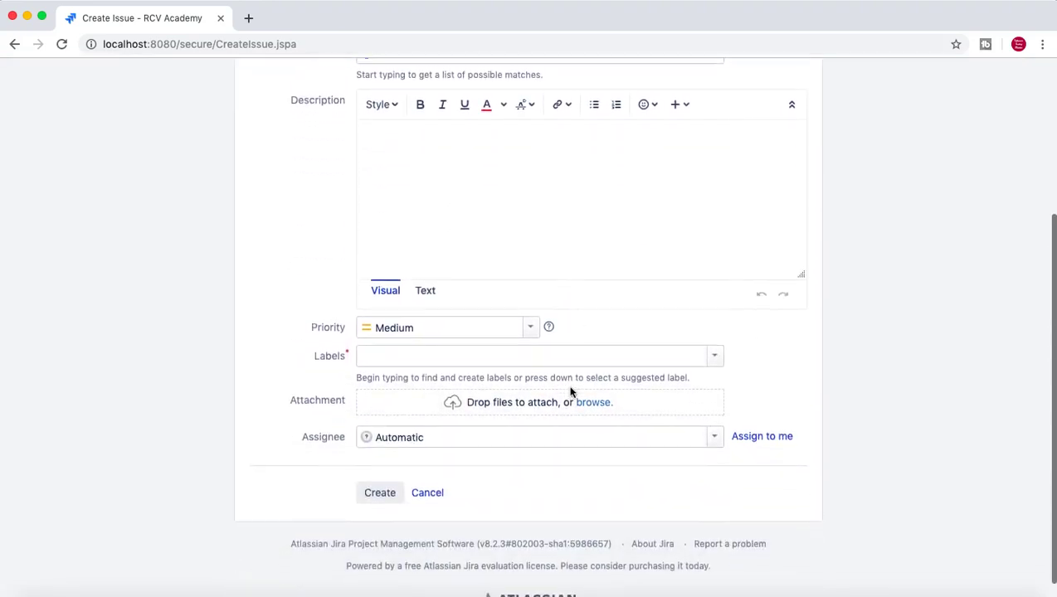
pyautogui.scroll(3, 571, 392)
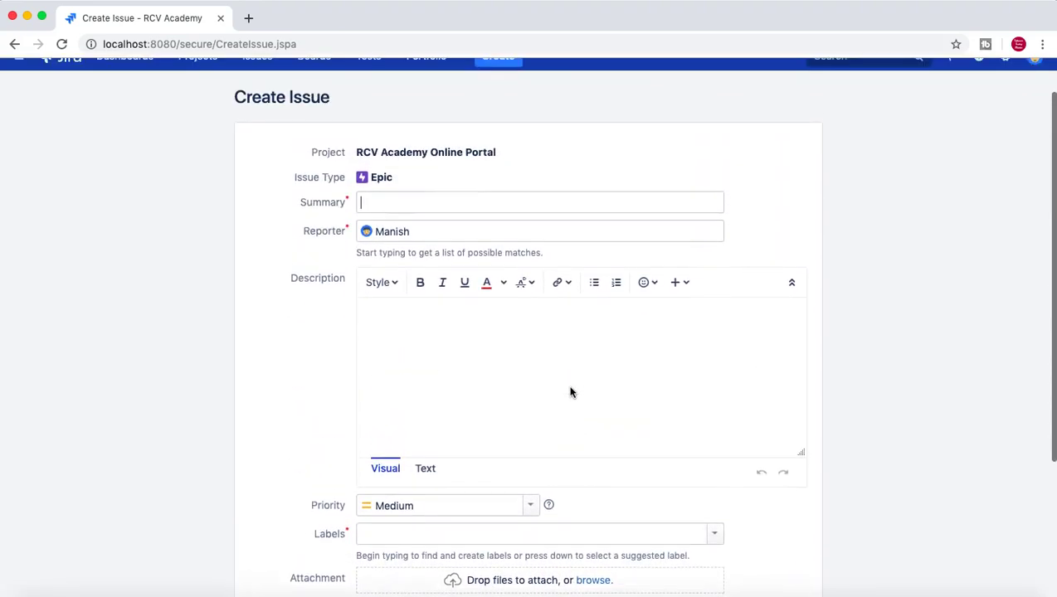
pyautogui.scroll(-3, 571, 392)
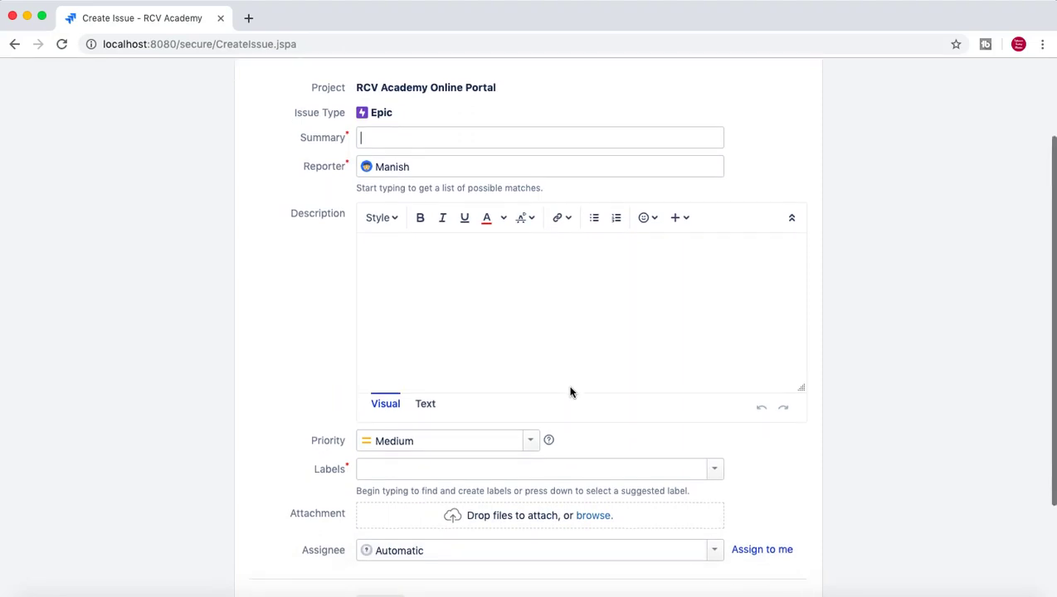
pyautogui.scroll(3, 571, 392)
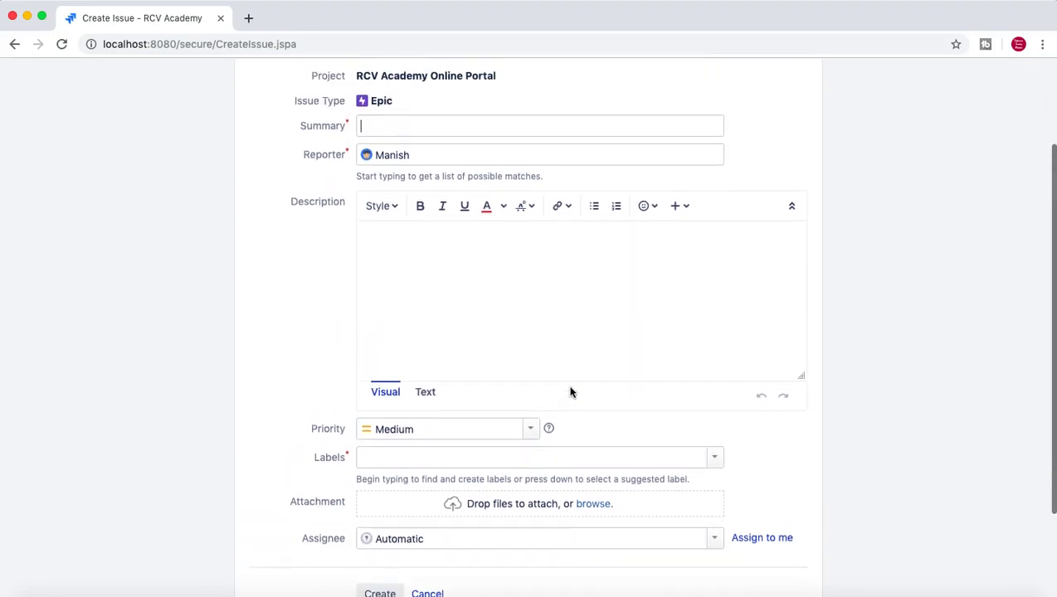
pyautogui.scroll(-1, 571, 391)
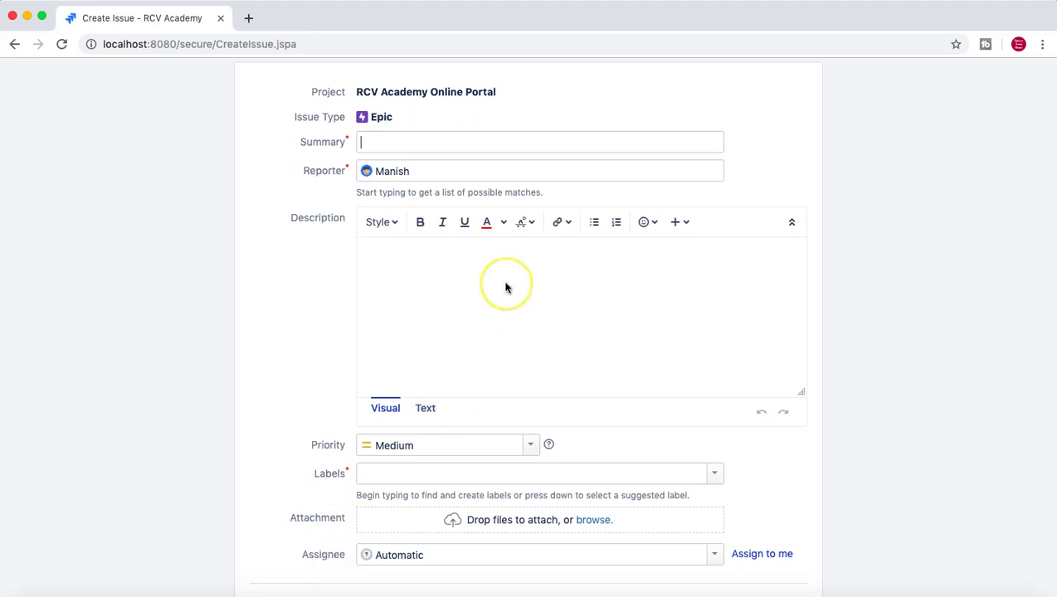
pyautogui.scroll(-5, 505, 285)
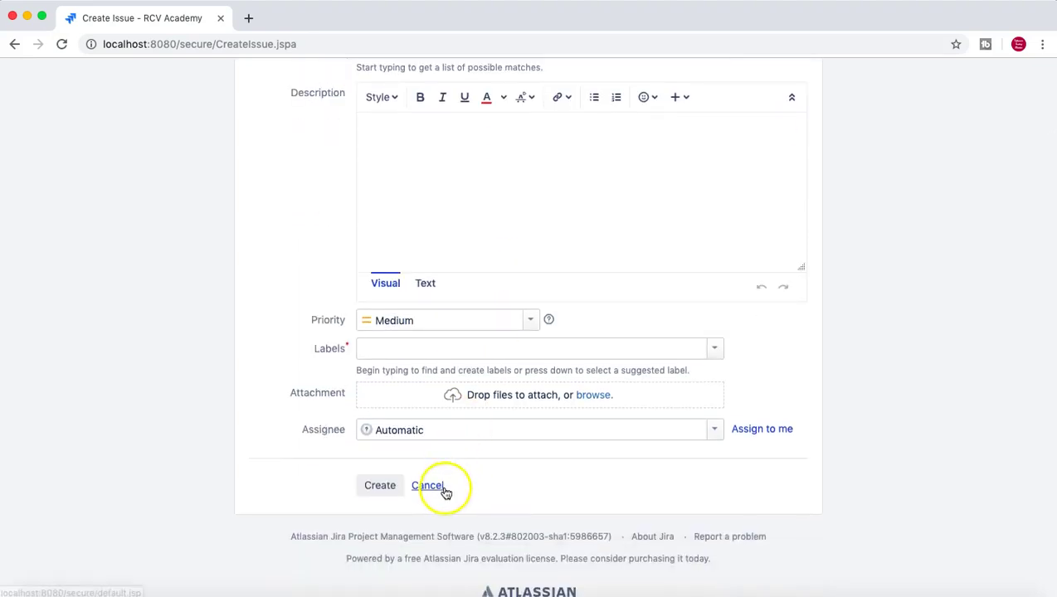
pyautogui.scroll(2, 444, 492)
pyautogui.click(426, 567)
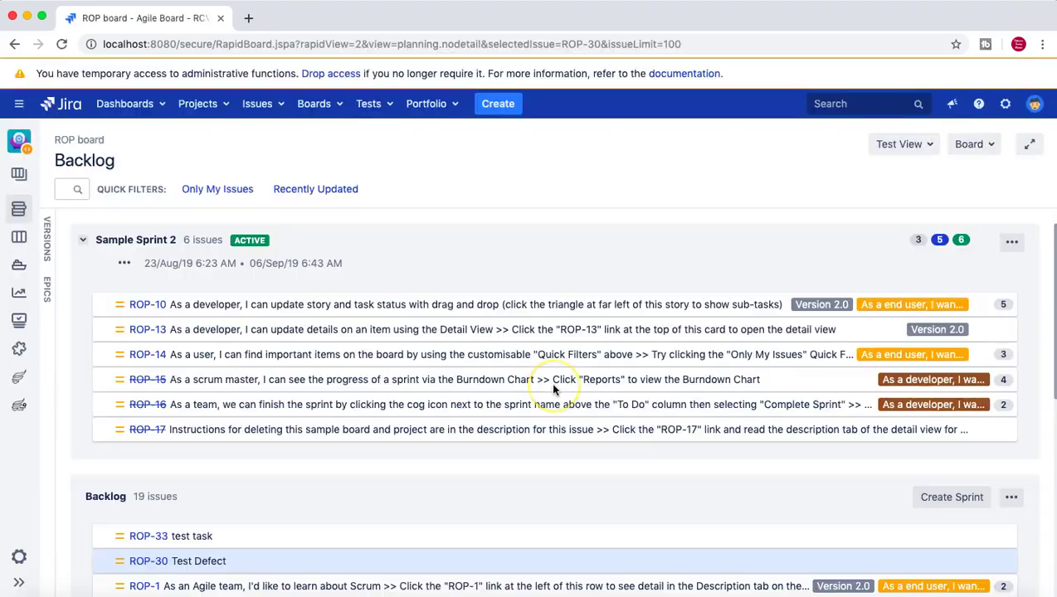
# Reopen ROP: Scrum Issue Type Screen Scheme's configuration and delete its Epic mapping
pyautogui.click(1005, 105)
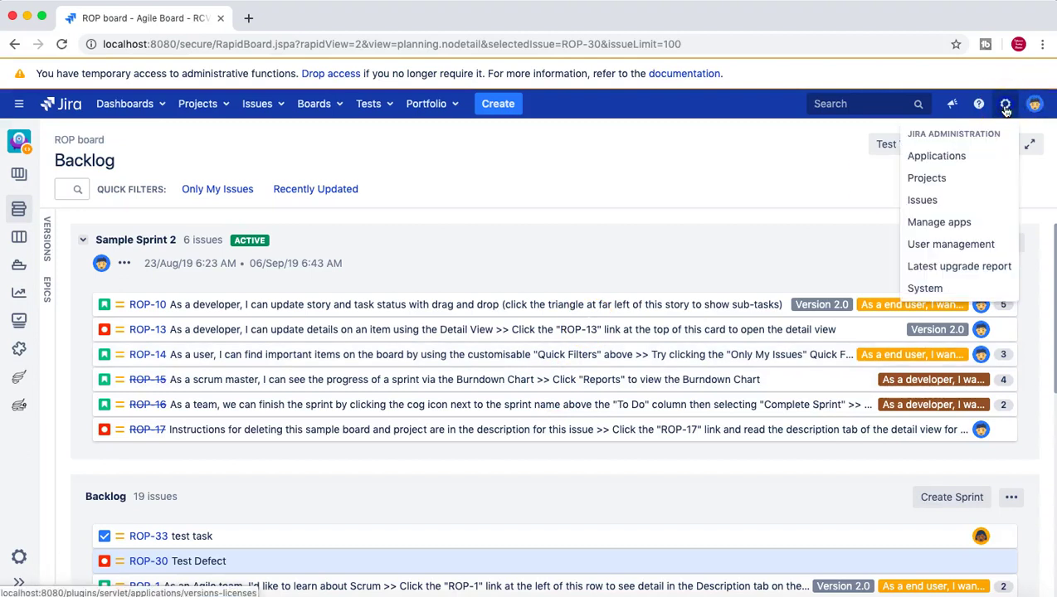
pyautogui.click(954, 202)
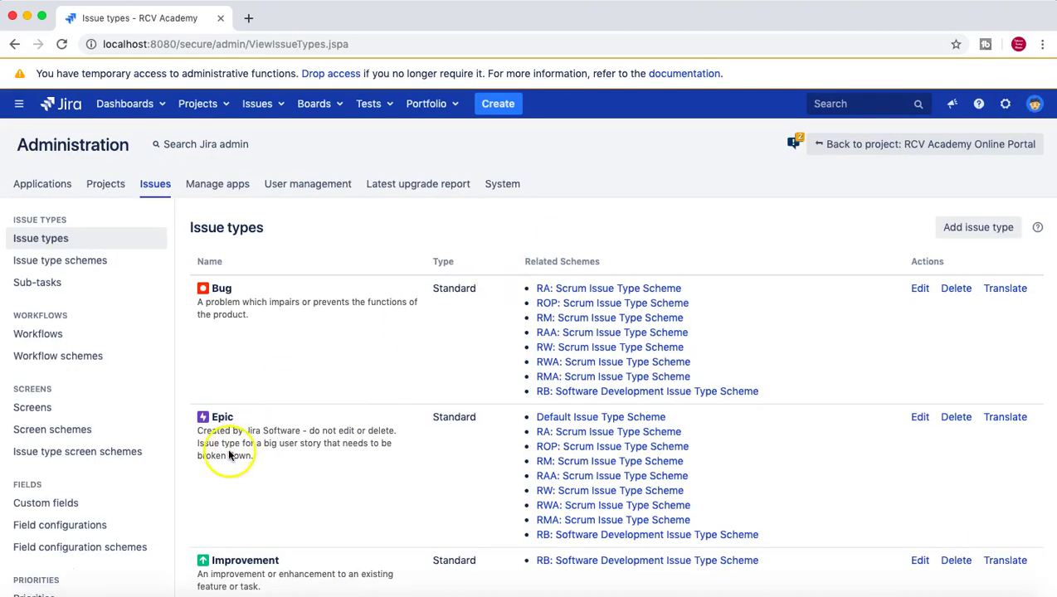
pyautogui.click(70, 452)
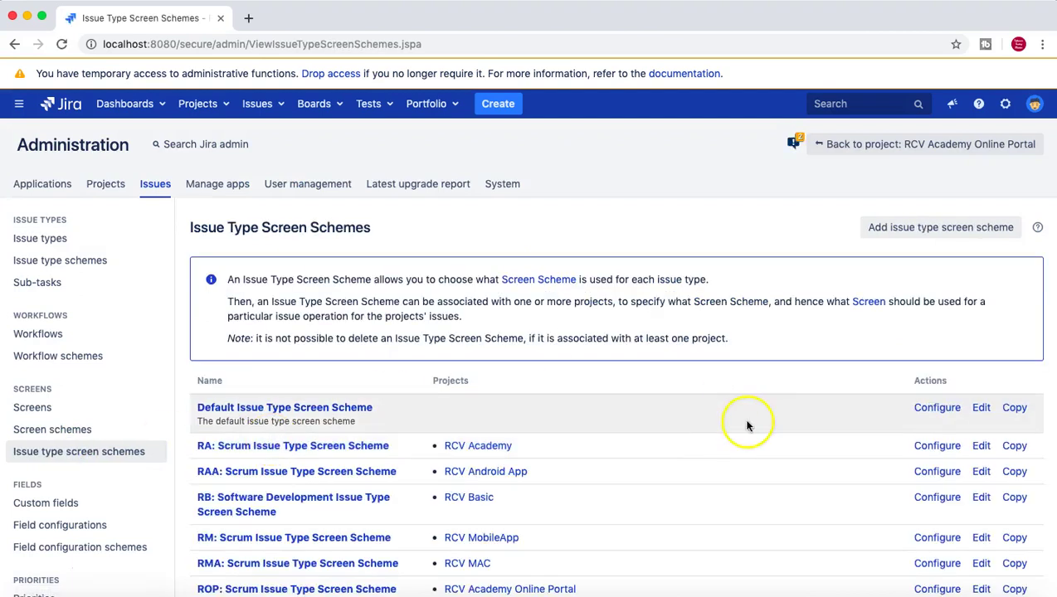
pyautogui.scroll(-5, 755, 458)
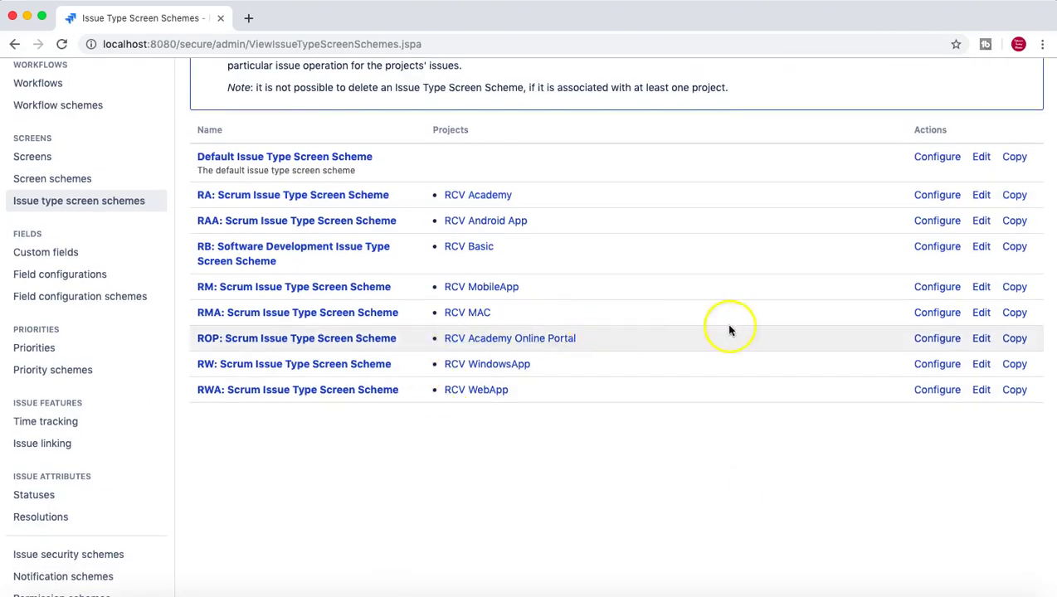
pyautogui.click(931, 340)
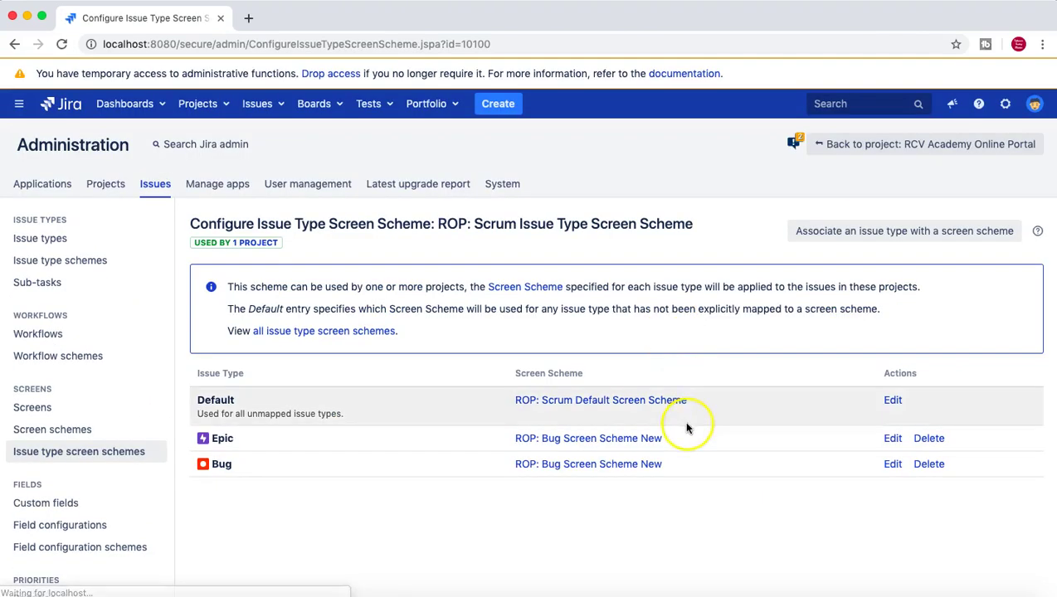
pyautogui.scroll(-1, 782, 421)
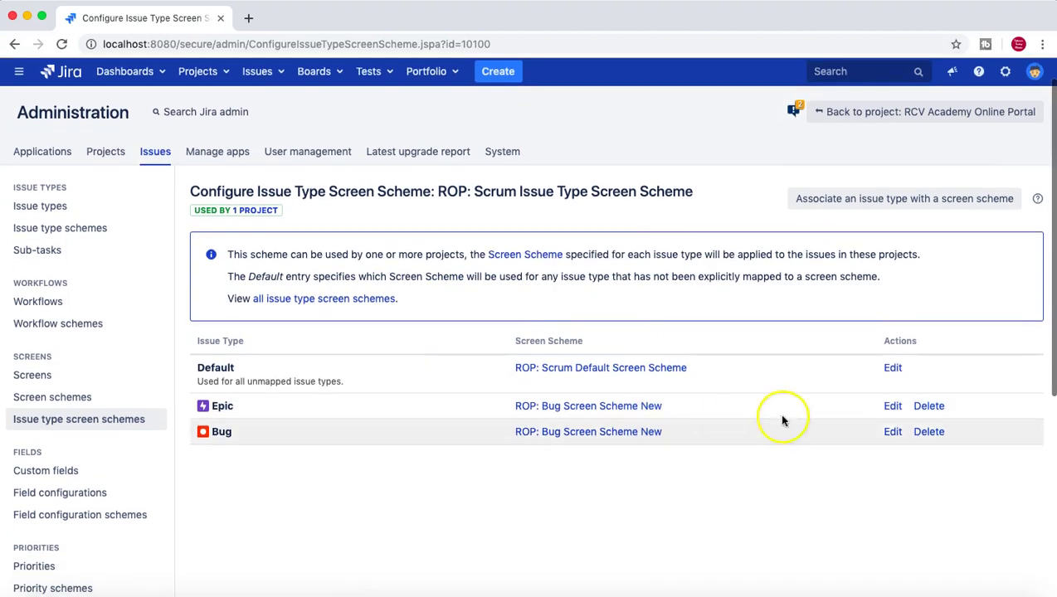
pyautogui.click(930, 408)
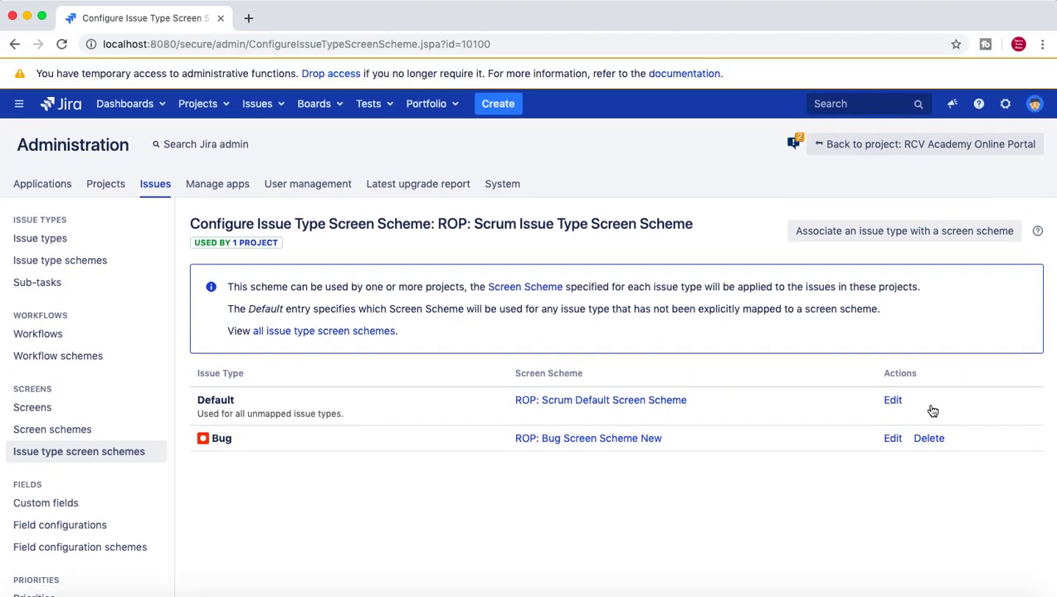
# Open a new Epic Create Issue form and scroll through its fields
pyautogui.click(500, 107)
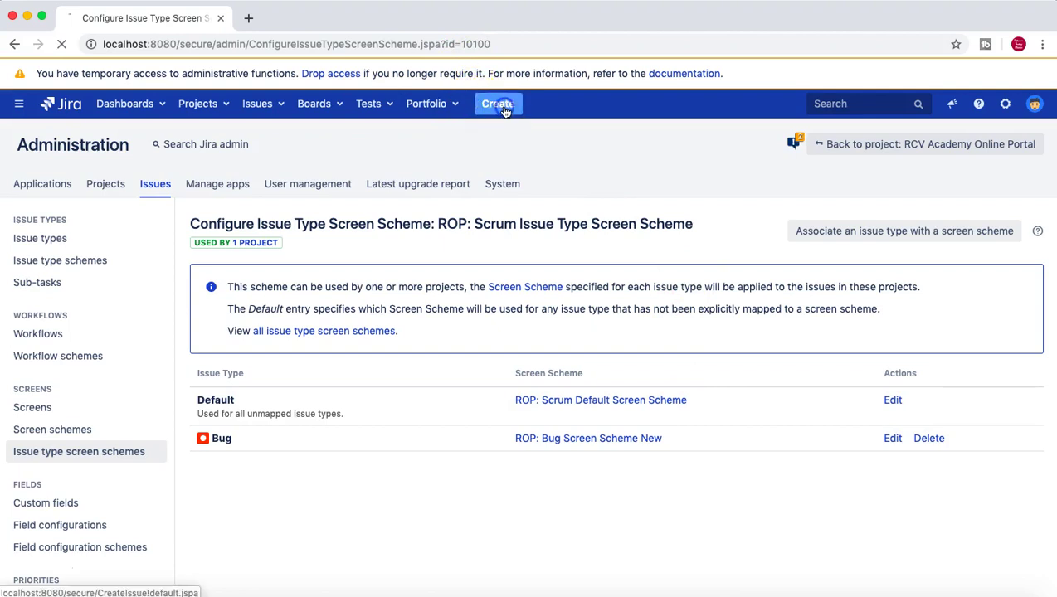
pyautogui.click(374, 285)
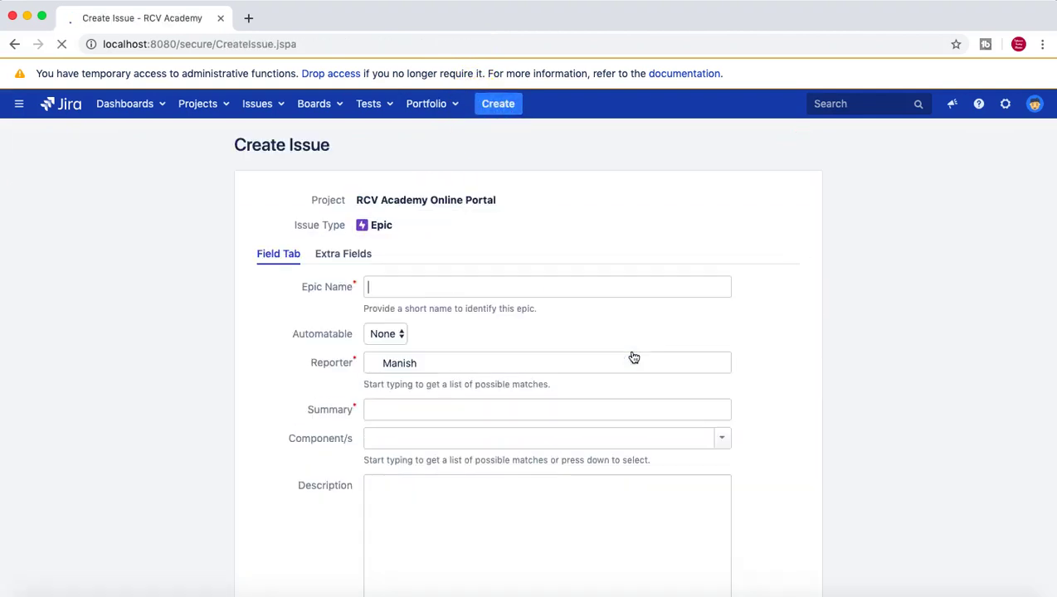
pyautogui.scroll(-5, 634, 358)
pyautogui.scroll(-5, 634, 358)
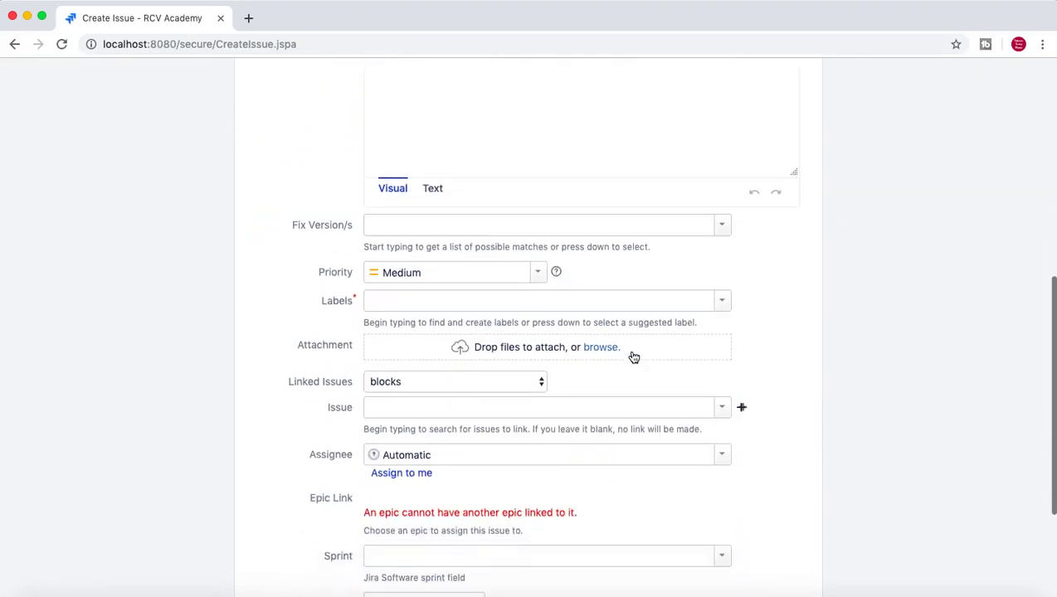
pyautogui.scroll(10, 634, 358)
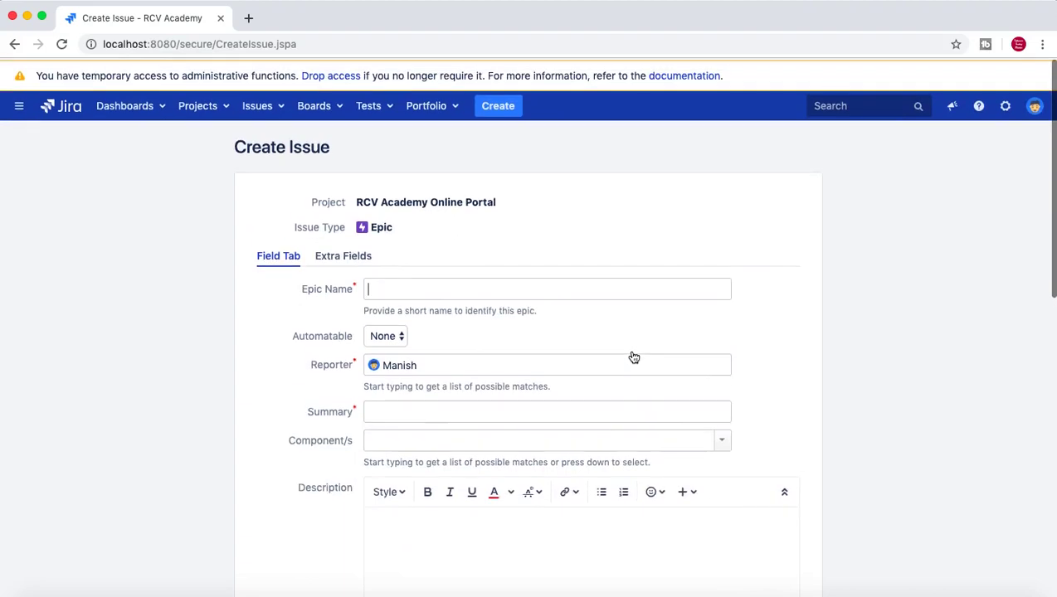
pyautogui.scroll(-10, 634, 357)
pyautogui.scroll(10, 634, 358)
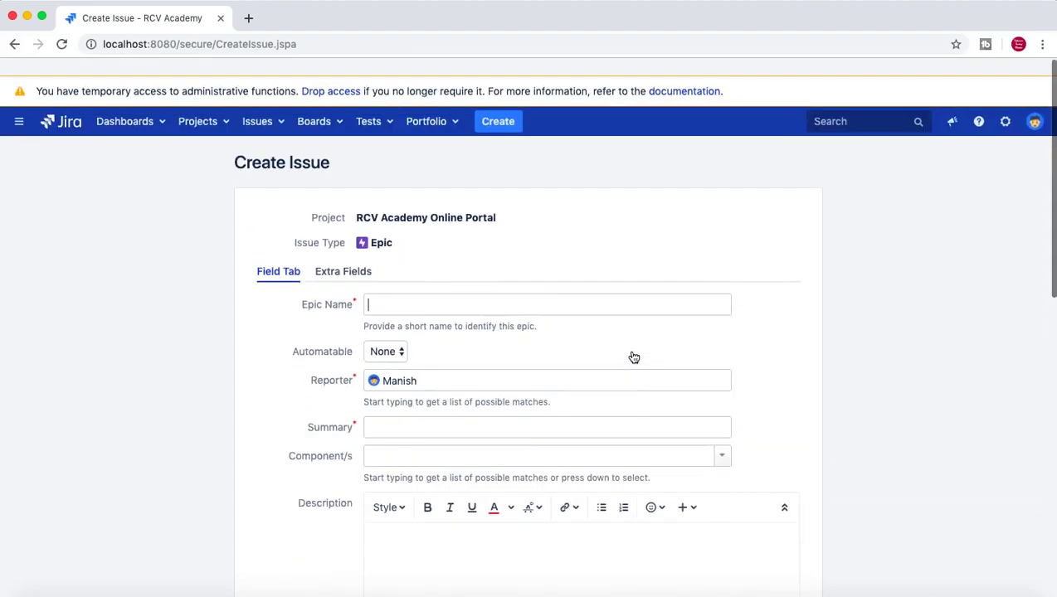
pyautogui.scroll(-1, 630, 356)
pyautogui.scroll(-7, 540, 294)
pyautogui.scroll(-3, 542, 295)
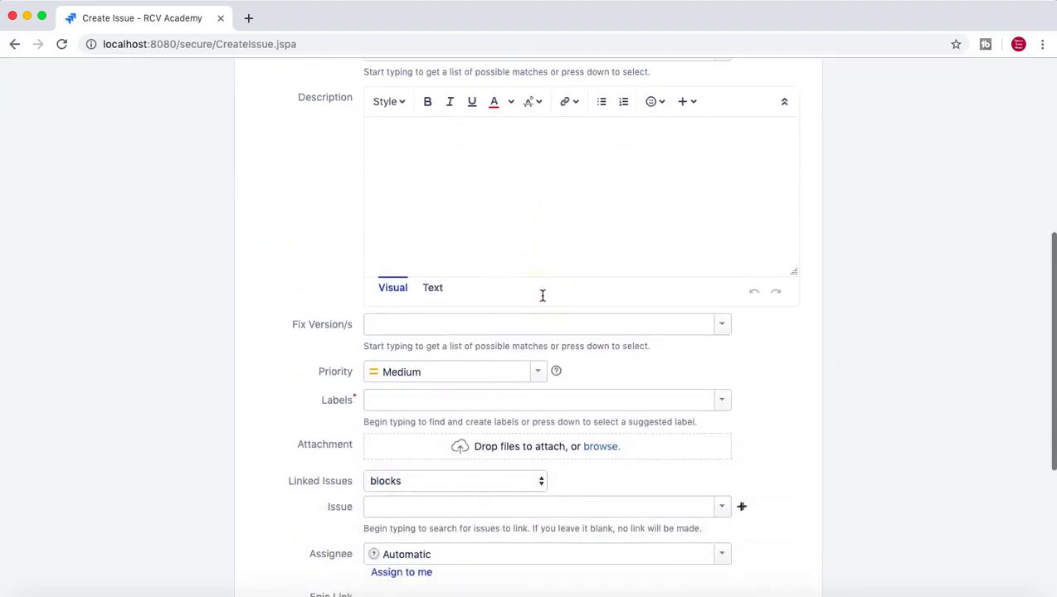
pyautogui.scroll(10, 542, 294)
# Leave the unsaved Epic form for the Issues administration pages
pyautogui.click(1007, 106)
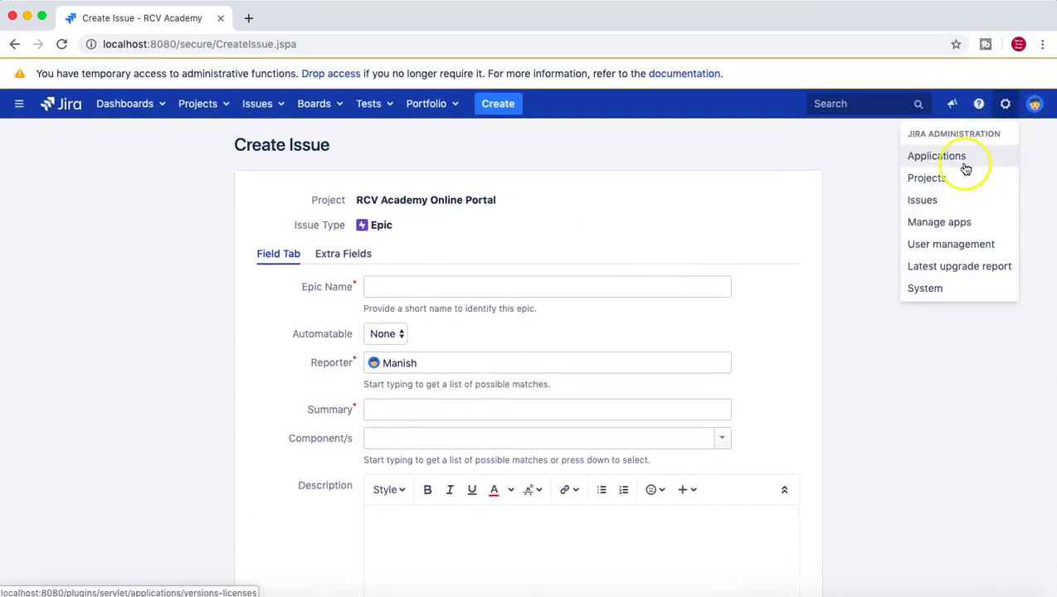
pyautogui.click(948, 202)
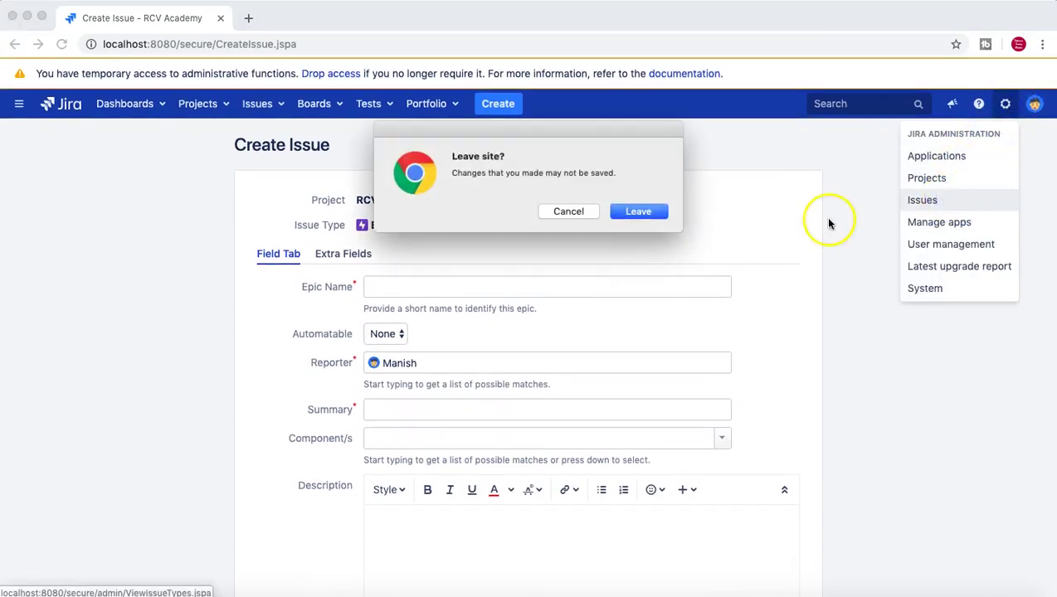
pyautogui.click(633, 209)
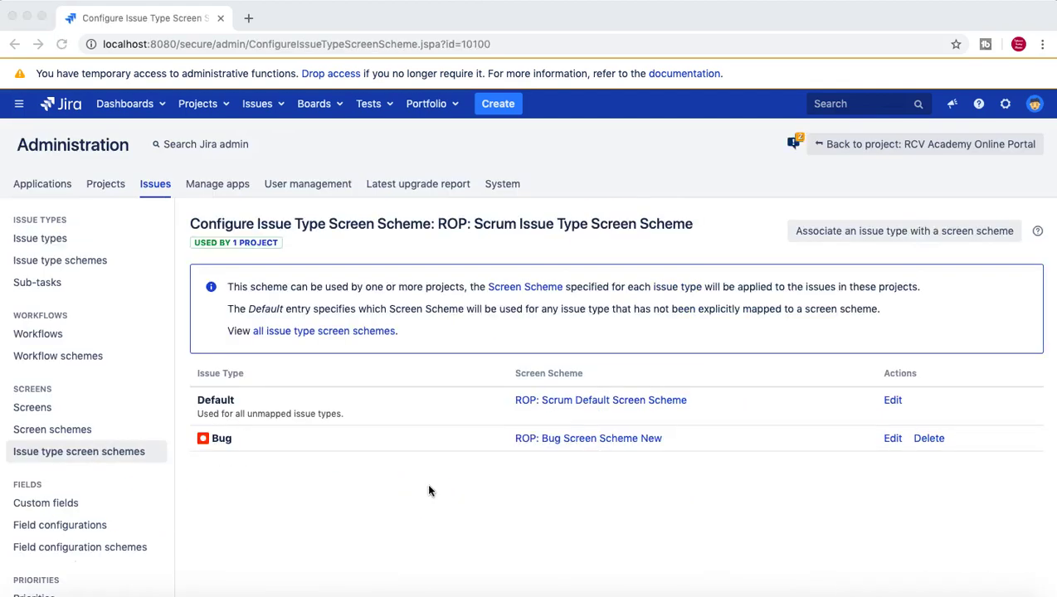
# Scroll the ROP scheme page to check Default maps to ROP: Scrum Default Screen Scheme and Bug to ROP: Bug Screen Scheme New
pyautogui.scroll(-1, 429, 488)
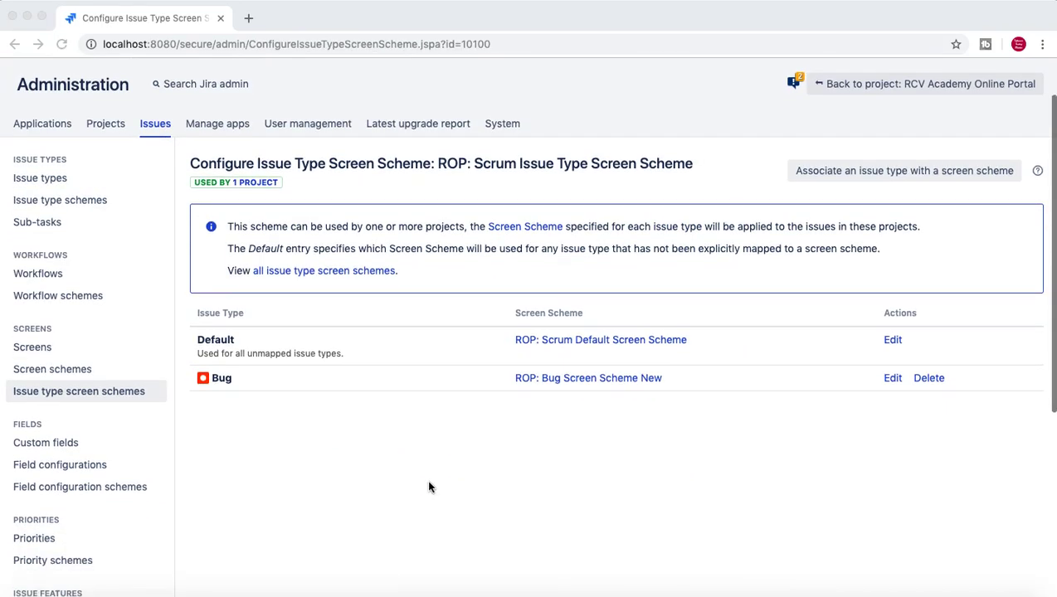